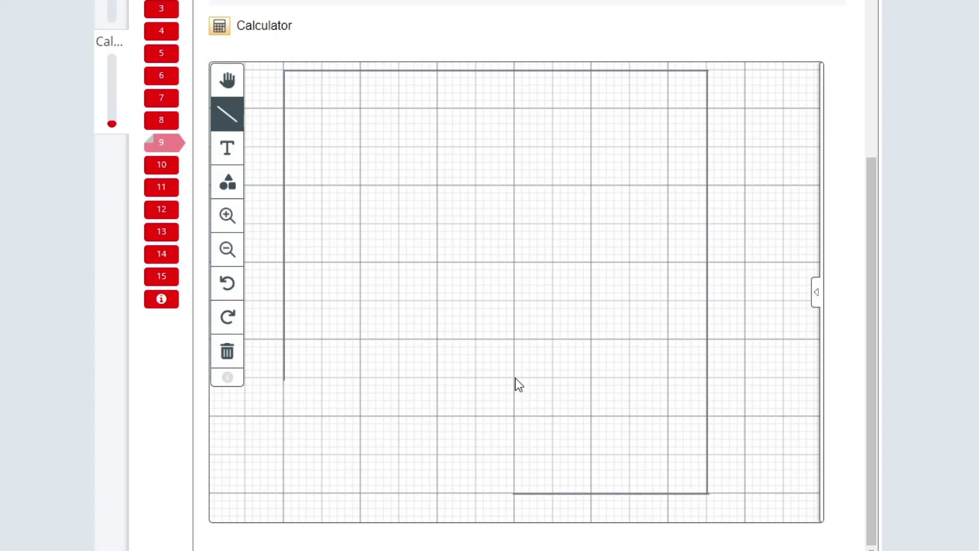
Complete the garden outline by drawing the 3 cm vertical line and the 6 cm horizontal line at its lower-left notch.
drag(514, 378, 514, 493)
drag(296, 379, 514, 378)
Place a 4 by 5 cm rectangle for the greenhouse, 1 cm in from the garden's upper and right-hand edges.
scroll(874, 96, up, 5)
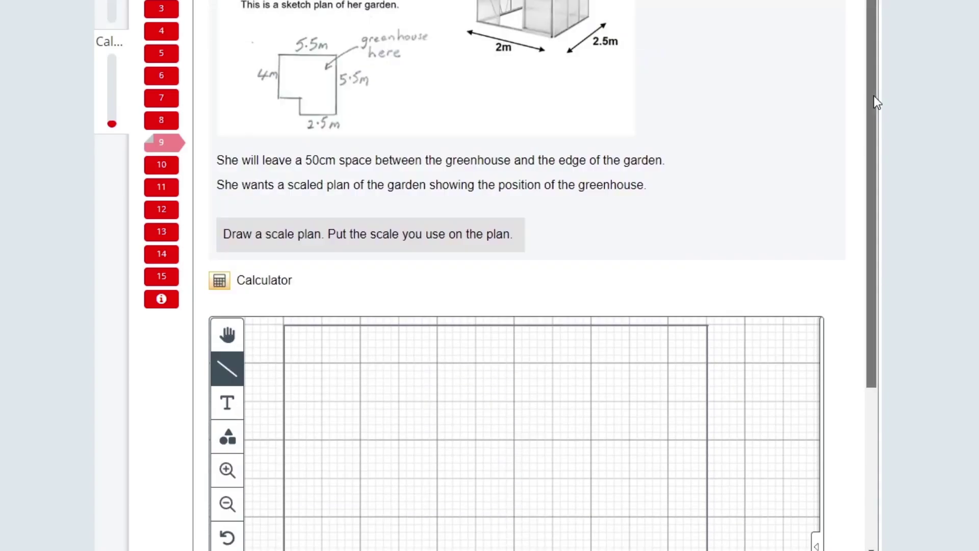
scroll(663, 255, down, 4)
click(228, 210)
click(816, 323)
drag(734, 179, 634, 179)
drag(592, 216, 587, 328)
Label the six garden sides with their lengths: 6 cm, 8 cm, 11 cm, 11 cm, 5 cm and 3 cm.
click(227, 177)
click(403, 391)
text(6 cm)
click(314, 235)
click(475, 120)
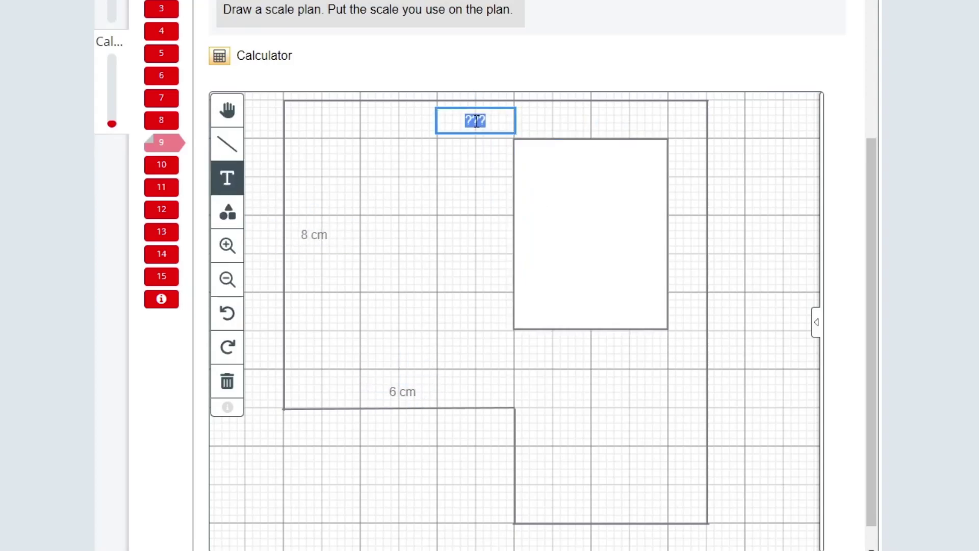
click(724, 298)
click(612, 507)
click(527, 448)
text(3 cm)
Label the greenhouse rectangle's sides as 4 cm below it and 5 cm beside it.
click(595, 348)
text(4 cm)
click(482, 230)
text(5 cm)
Add the text labels "Garden" and "Greenhouse" to the plan and write the scale 1:50 in the blank lower-left area.
click(395, 278)
text(Garden)
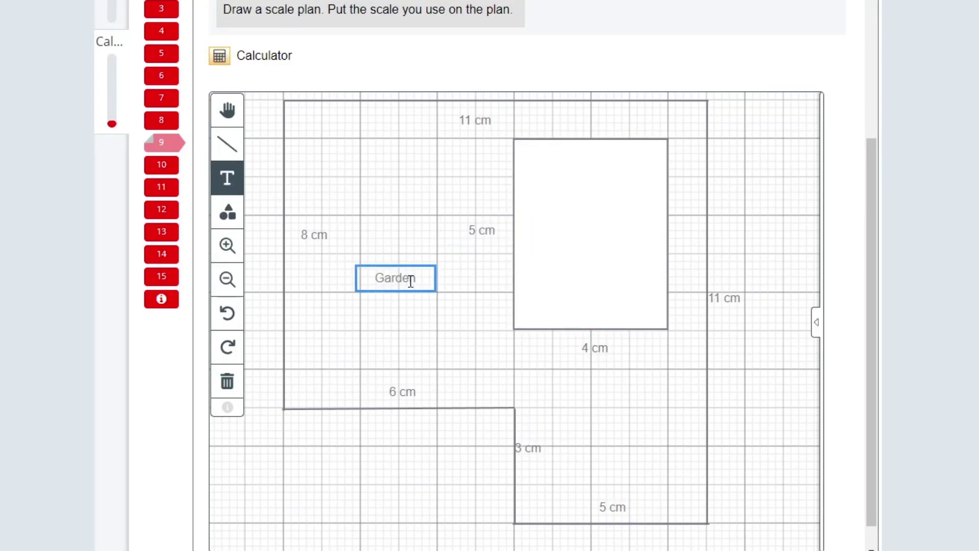
click(520, 273)
text(Greenhouse)
drag(323, 447, 361, 446)
text(1:50)
key(Escape)
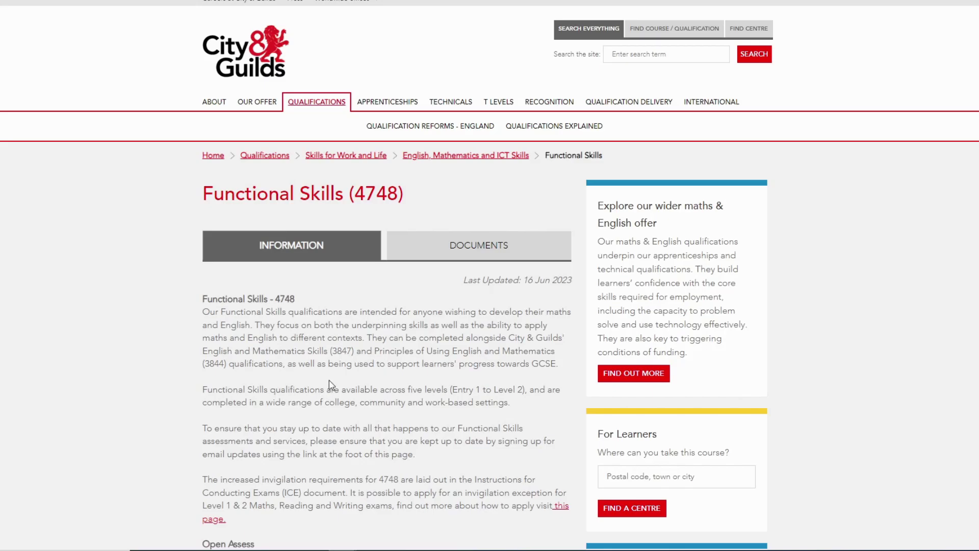
On the City & Guilds Functional Skills (4748) page, expand the Level 2 section and look through its HTML sample assessments.
scroll(331, 385, down, 9)
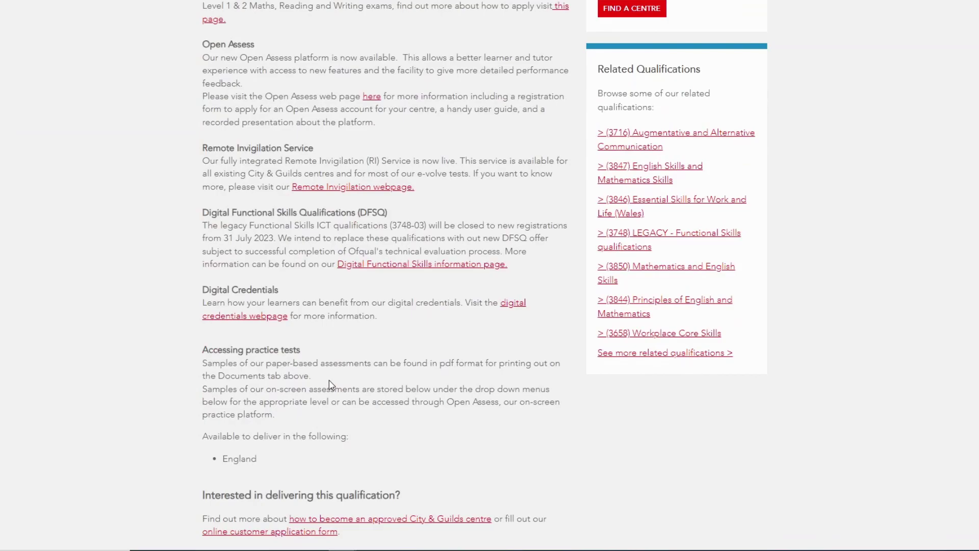
scroll(330, 385, up, 9)
scroll(444, 398, down, 15)
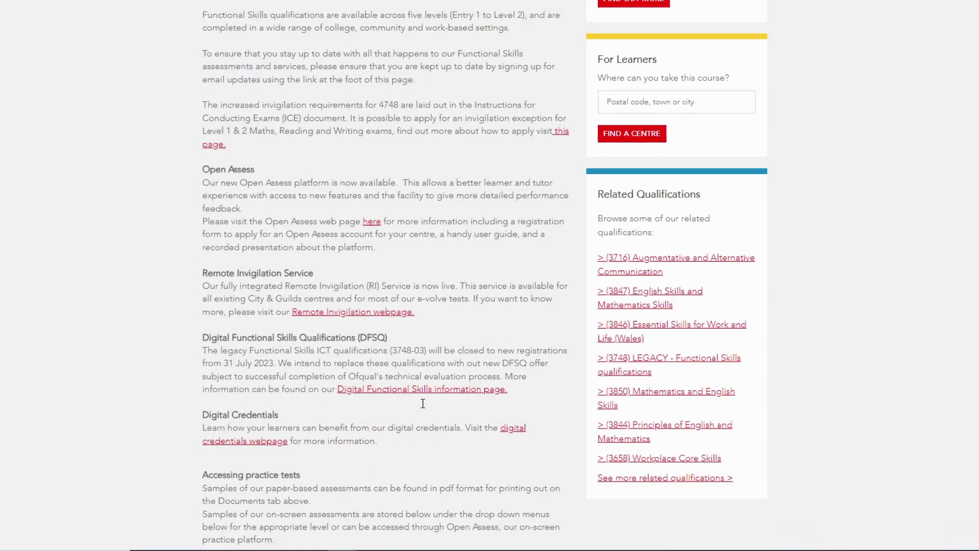
scroll(412, 420, down, 5)
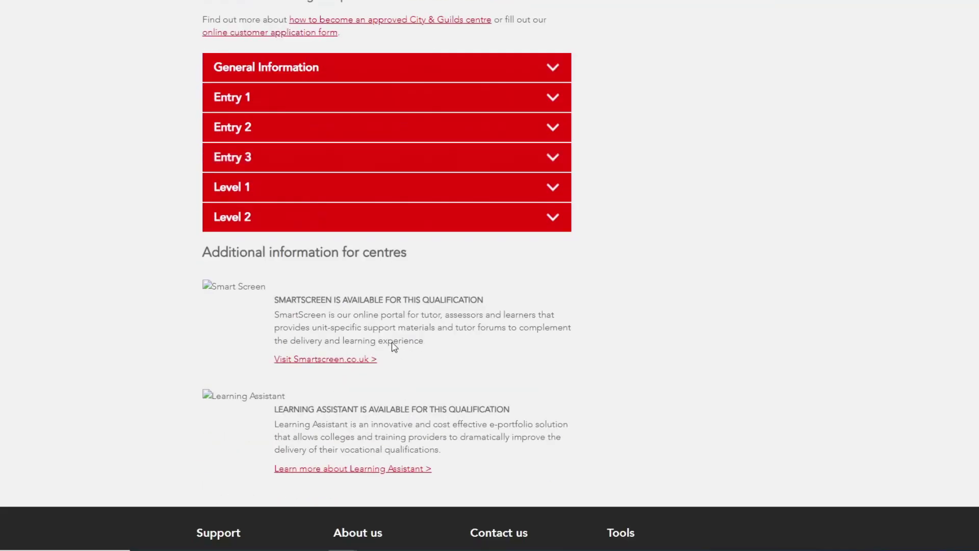
click(289, 225)
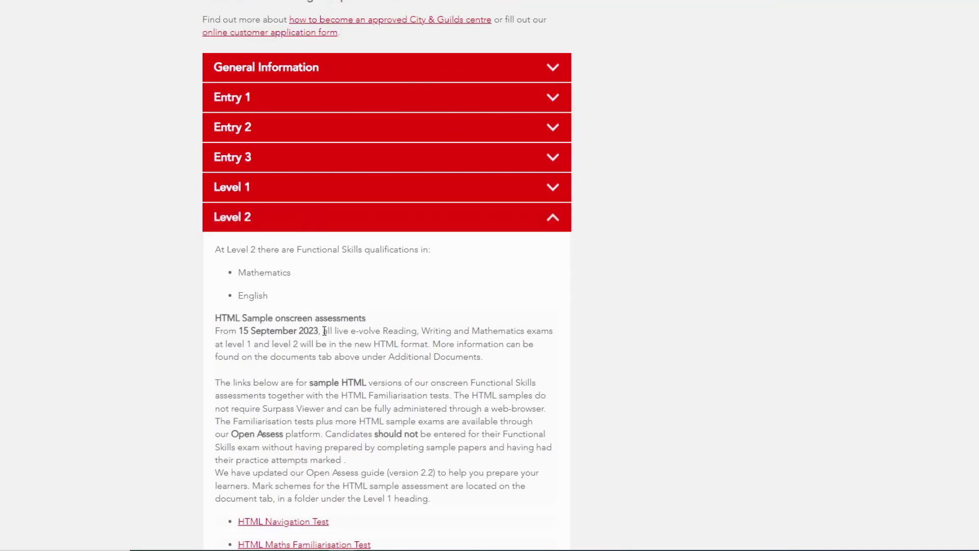
scroll(321, 331, down, 5)
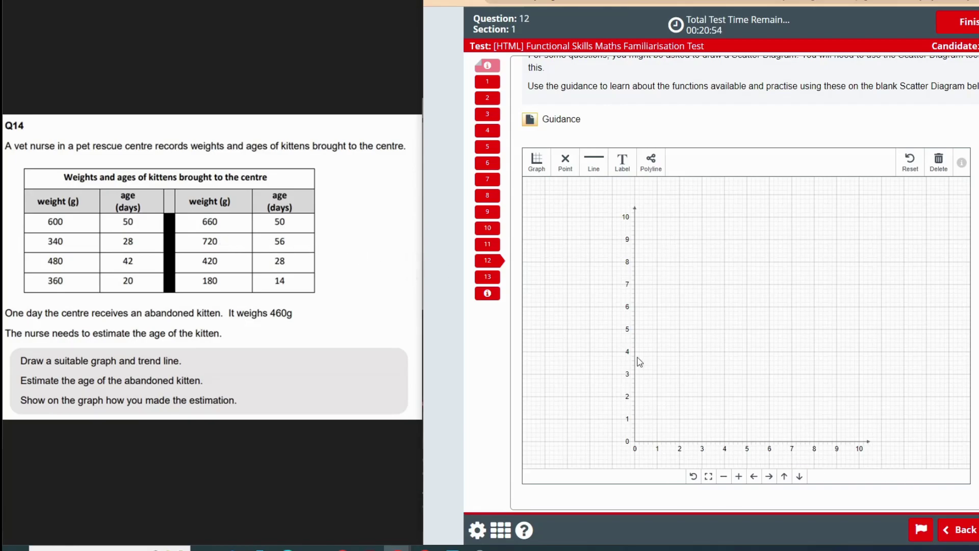
Set the scatter graph's axis scale to 6 horizontally and 80 vertically.
click(537, 164)
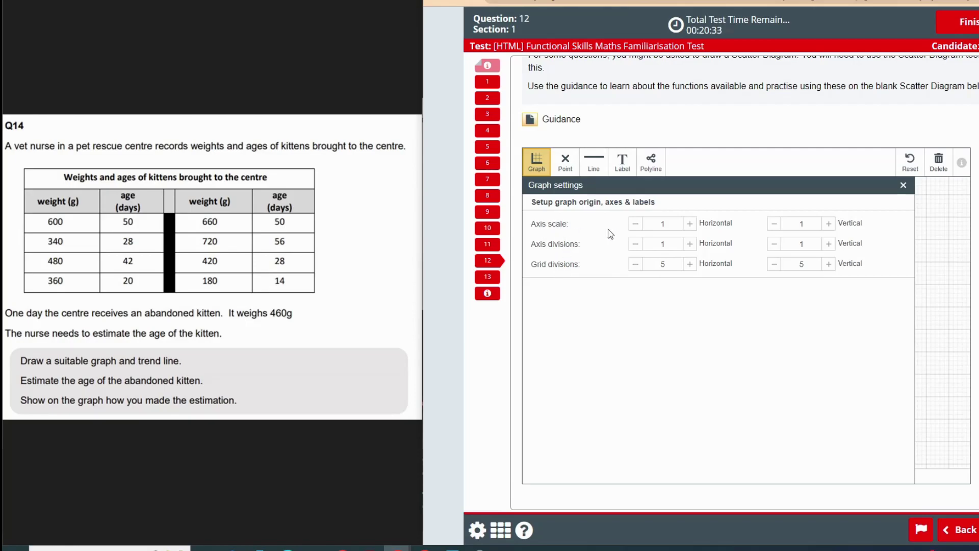
double_click(675, 224)
mouse_move(704, 201)
mouse_down()
mouse_move(709, 243)
mouse_move(711, 200)
mouse_up()
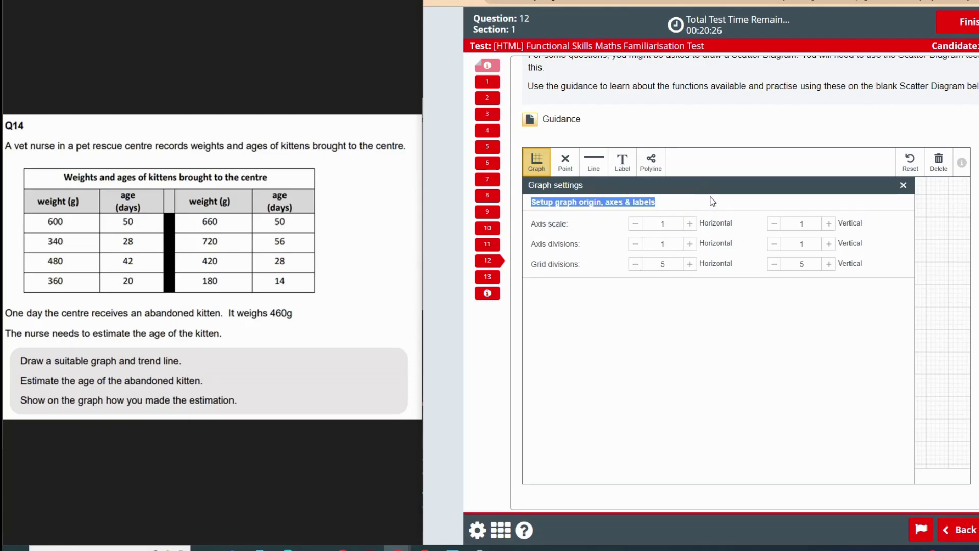
click(668, 225)
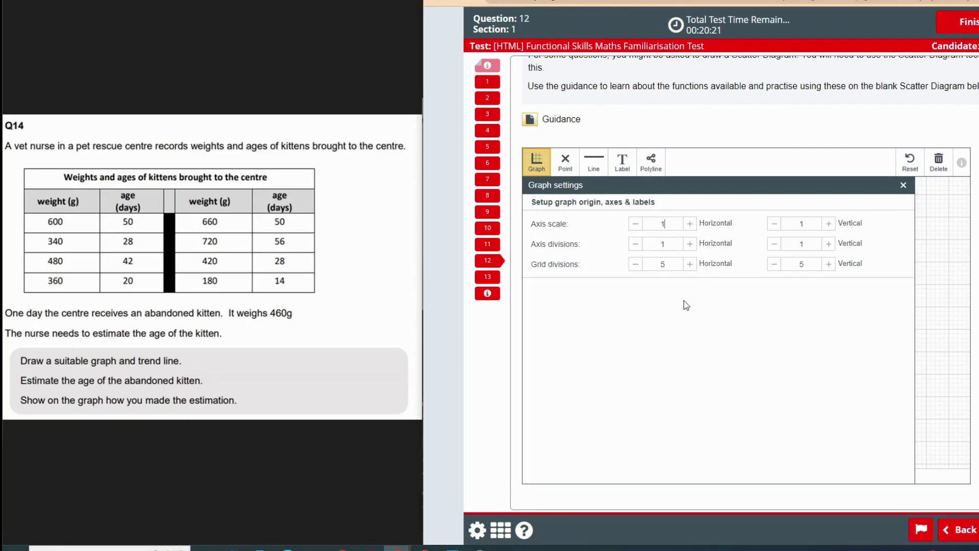
text(6)
drag(813, 221, 787, 224)
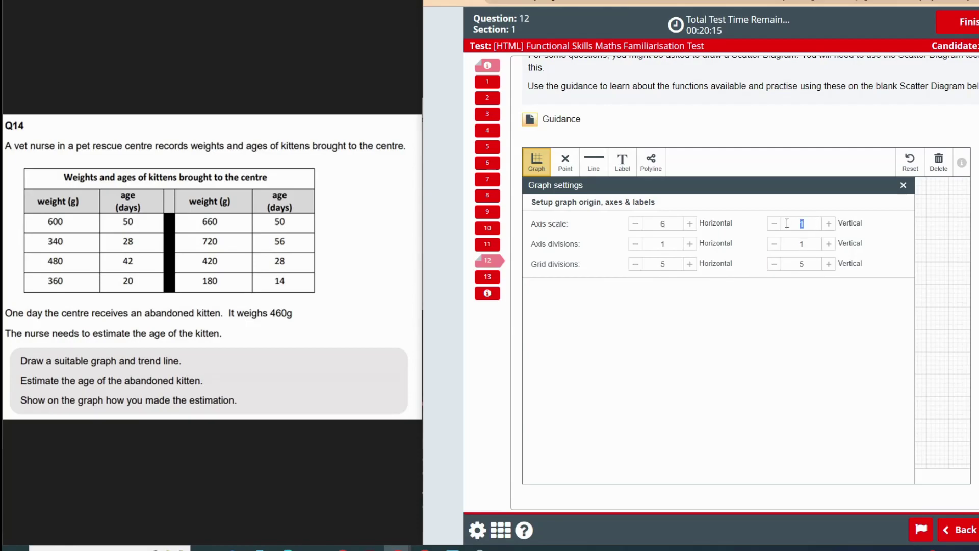
text(80)
click(903, 186)
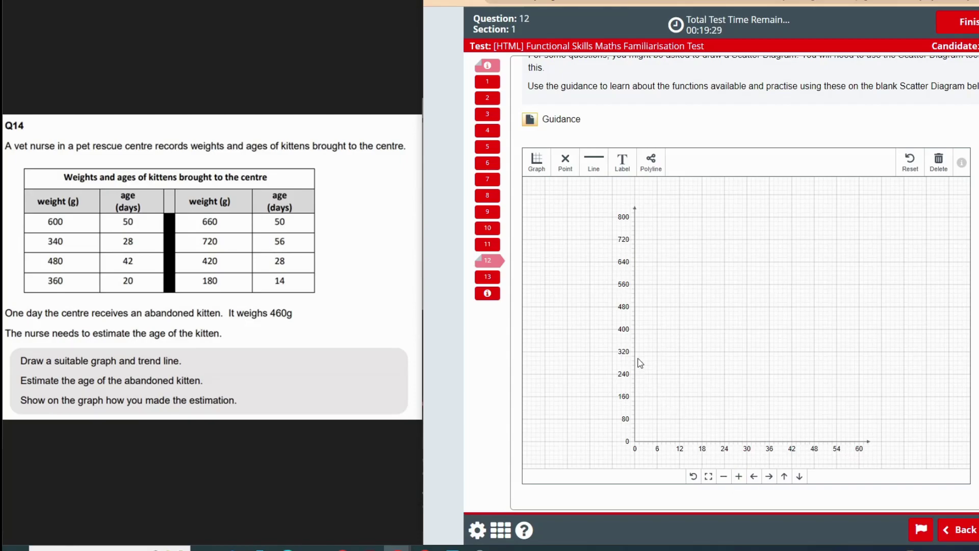
Examine the graph's grid subdivisions and axis numbering up close around the origin.
click(739, 476)
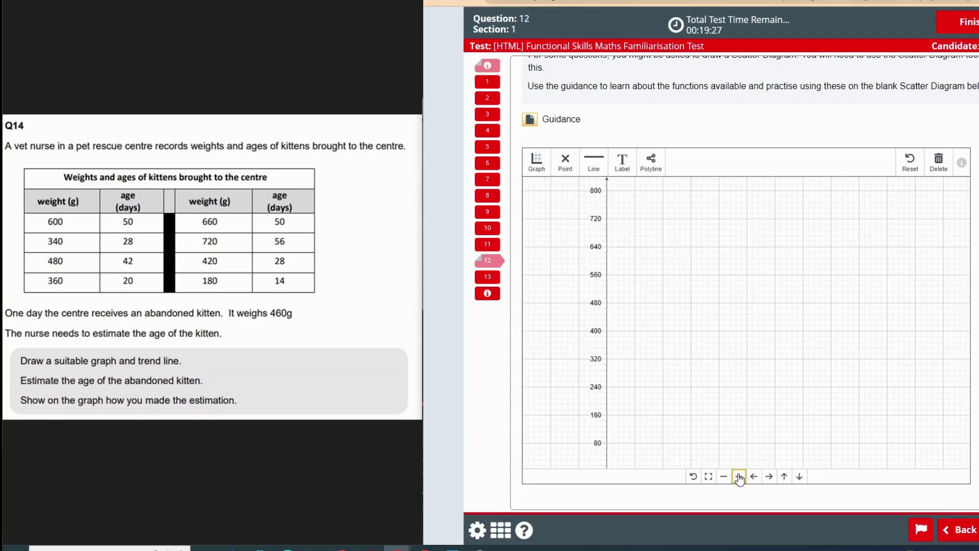
click(739, 476)
click(739, 476)
click(739, 476)
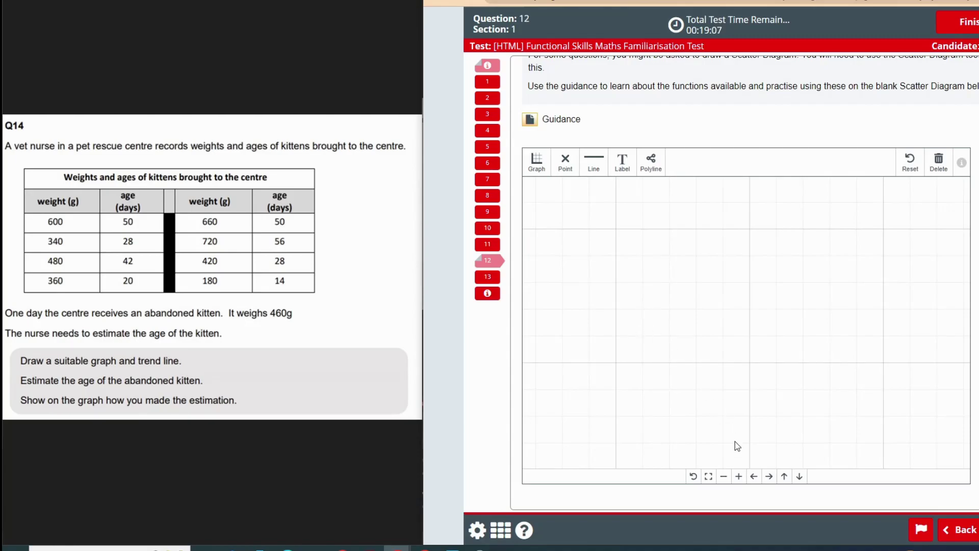
click(723, 476)
click(724, 475)
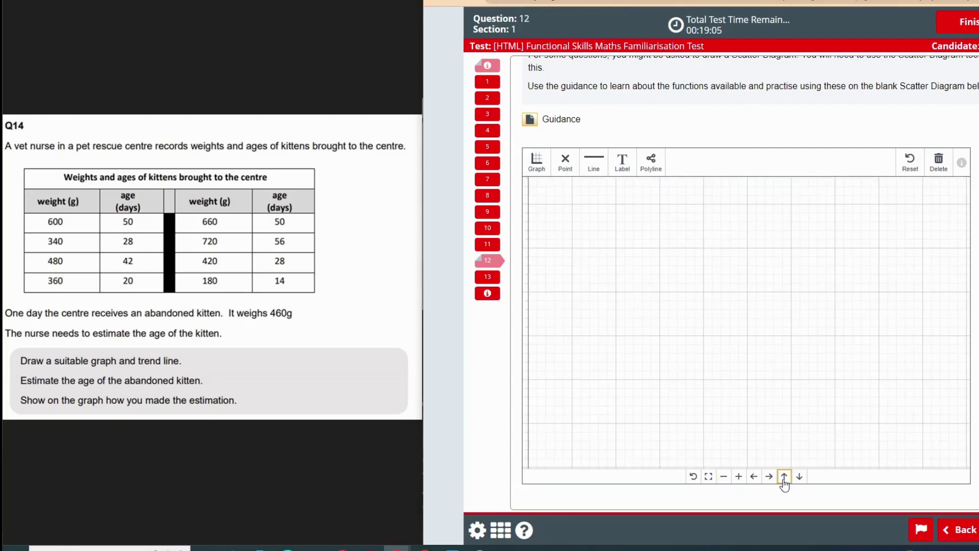
click(784, 476)
click(799, 476)
click(799, 476)
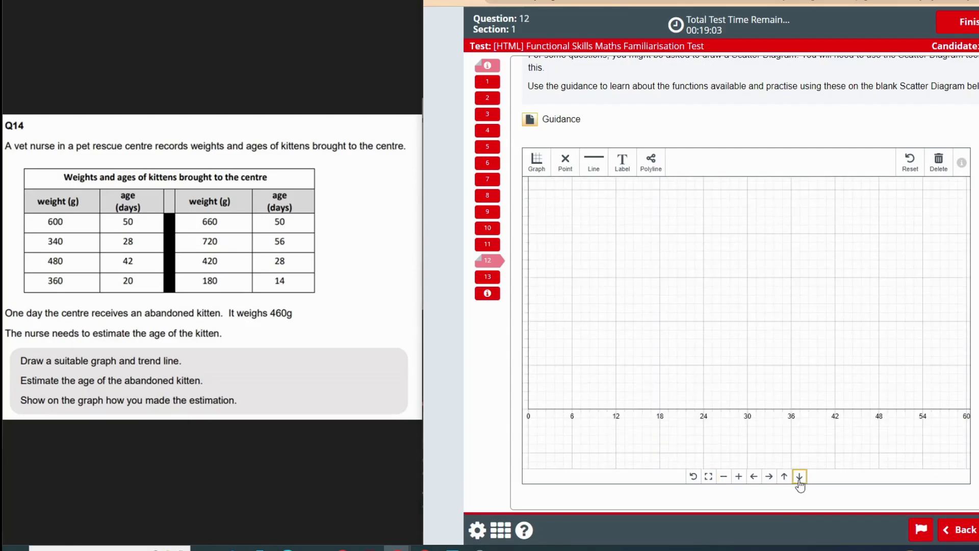
click(754, 476)
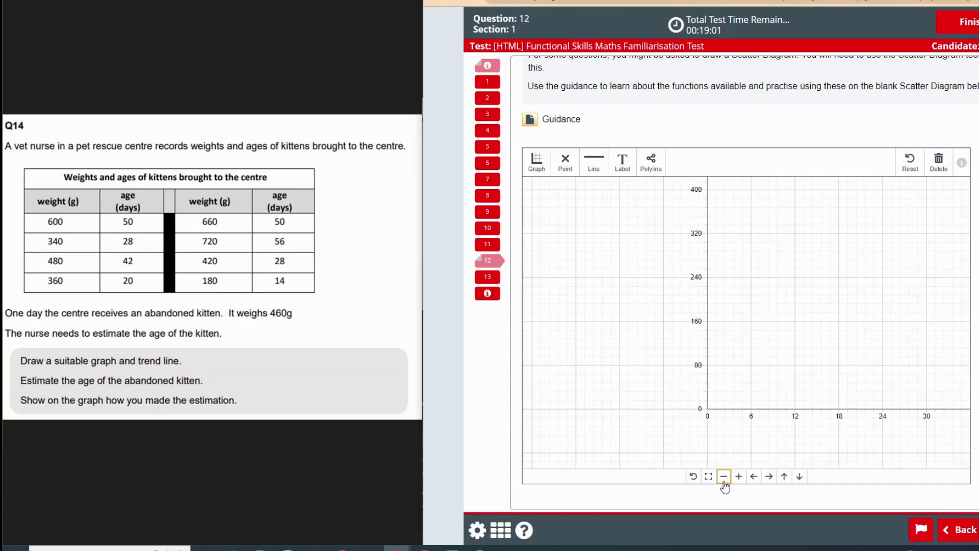
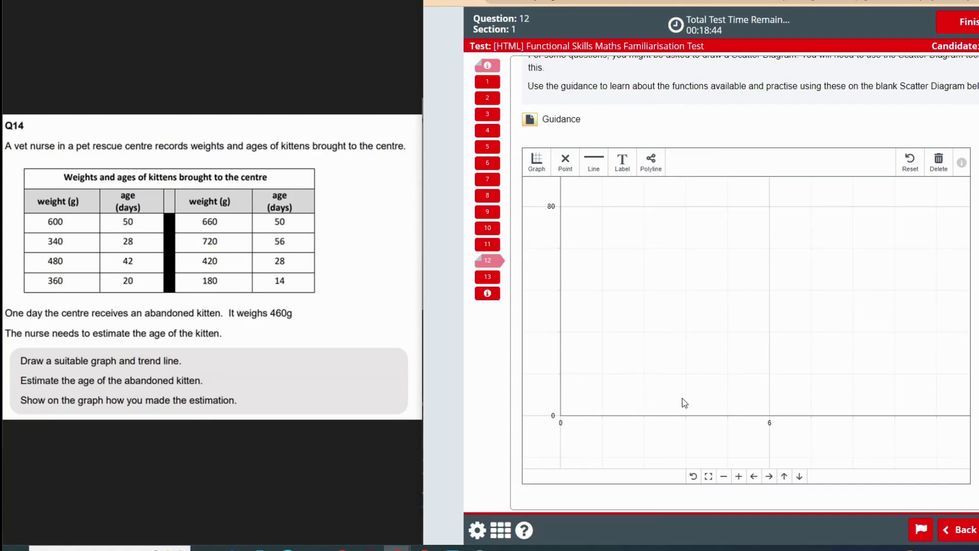
Set the graph's grid divisions to 3 horizontally and 4 vertically.
click(537, 164)
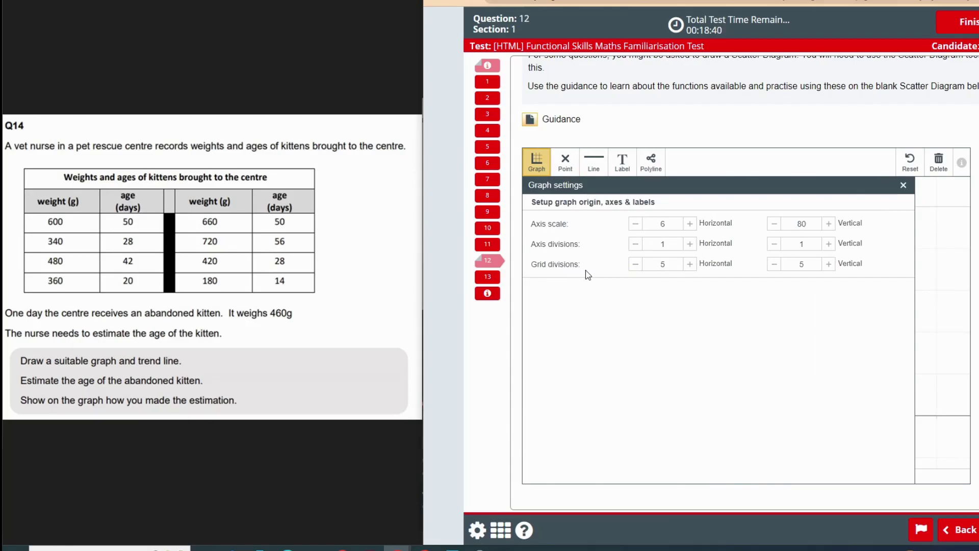
click(635, 264)
double_click(814, 265)
text(4)
click(903, 184)
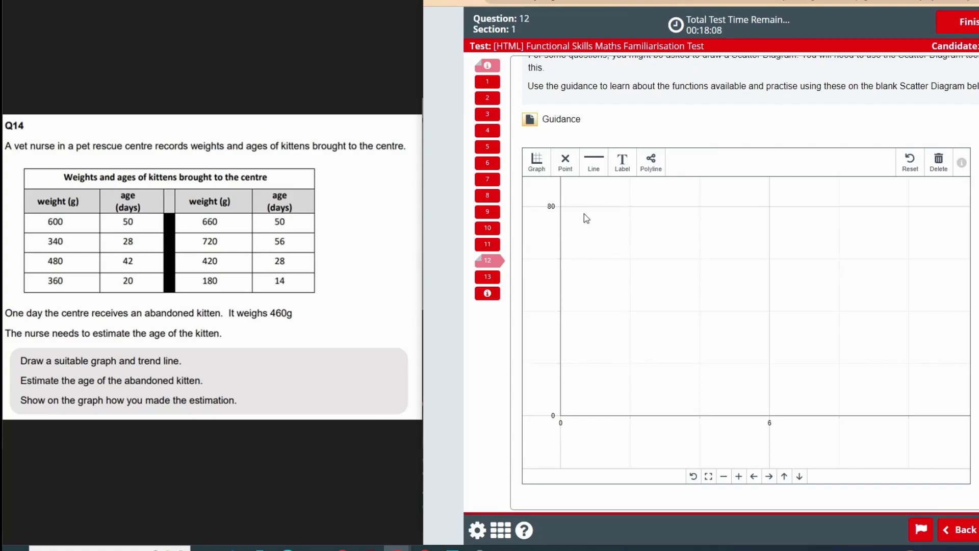
Zoom out and reposition the graph until both axes fit in view, up to 60 horizontally and 800 vertically.
click(724, 477)
click(724, 476)
click(725, 476)
click(724, 477)
click(724, 476)
click(724, 476)
click(724, 476)
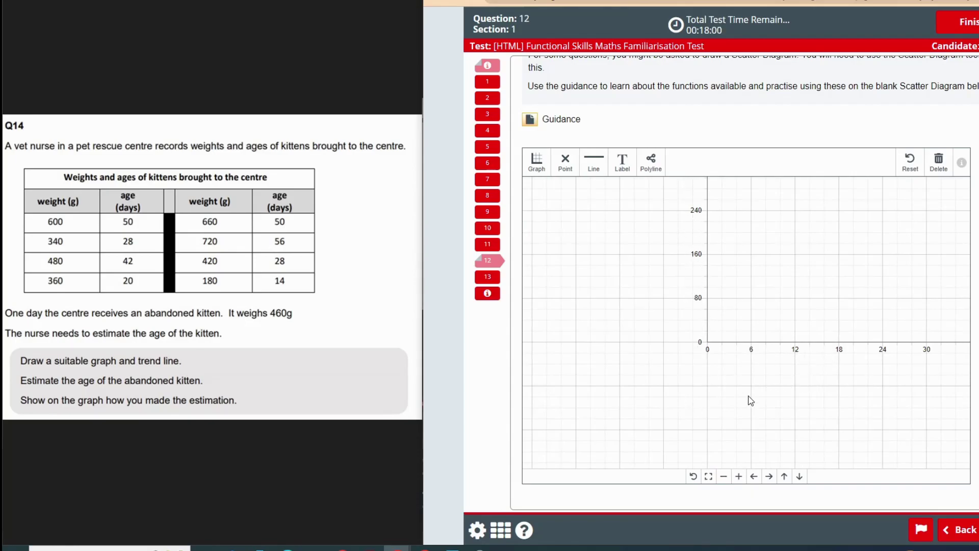
click(780, 482)
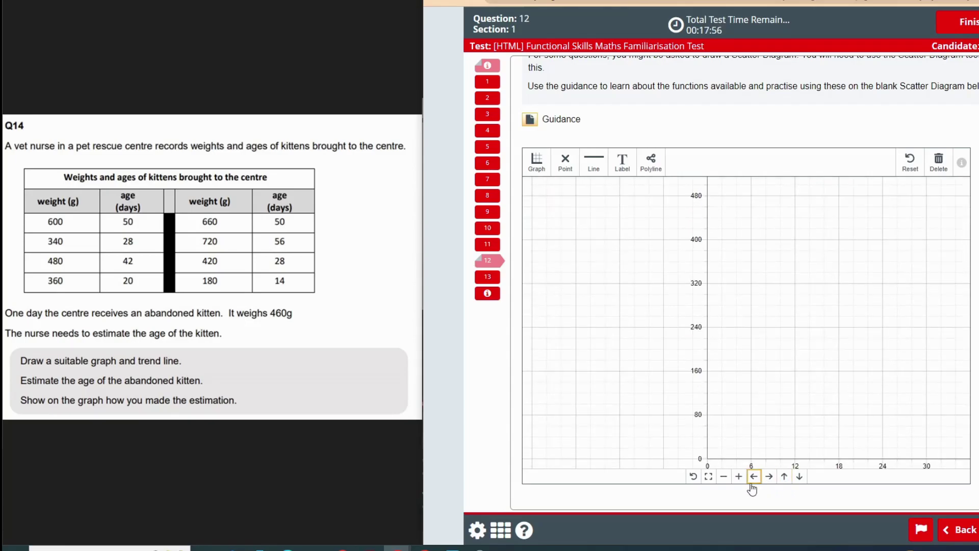
click(769, 481)
click(724, 480)
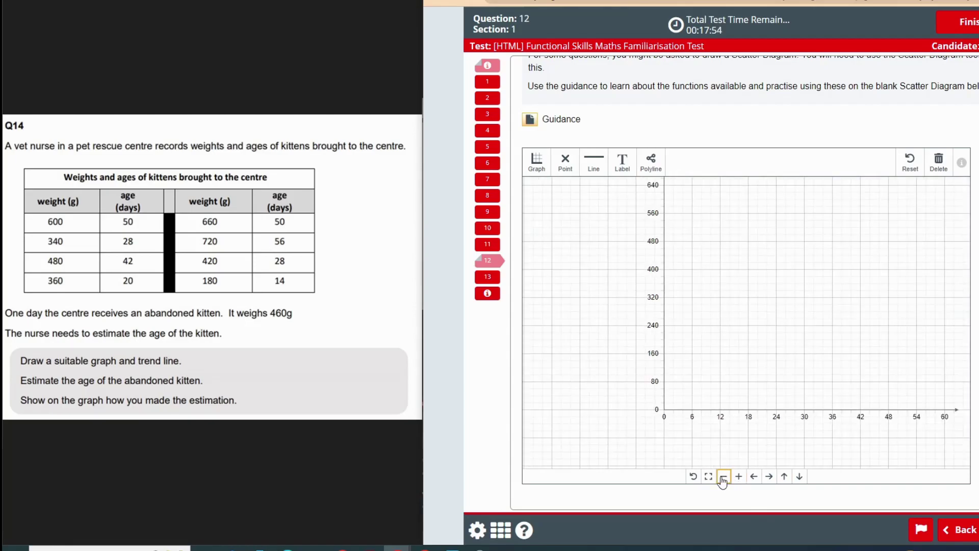
click(769, 477)
click(769, 477)
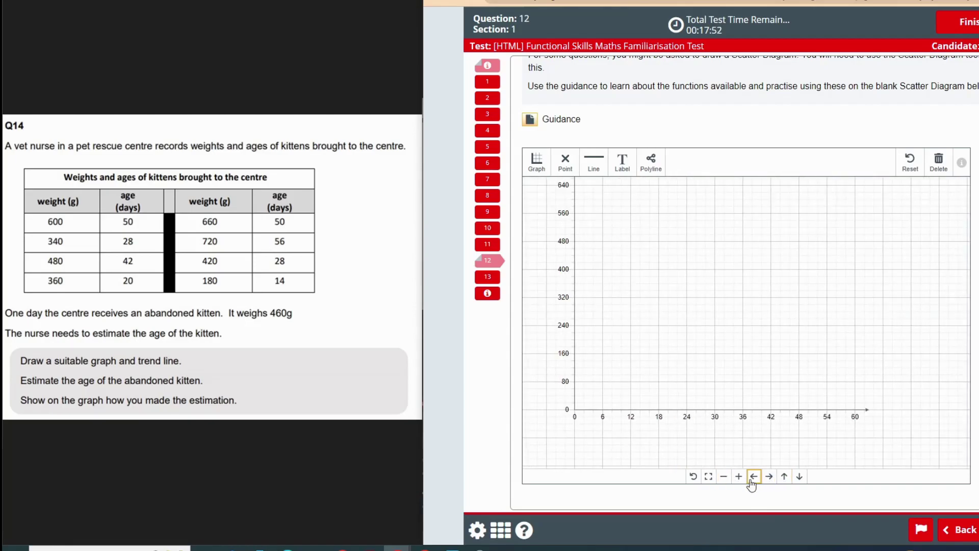
click(784, 478)
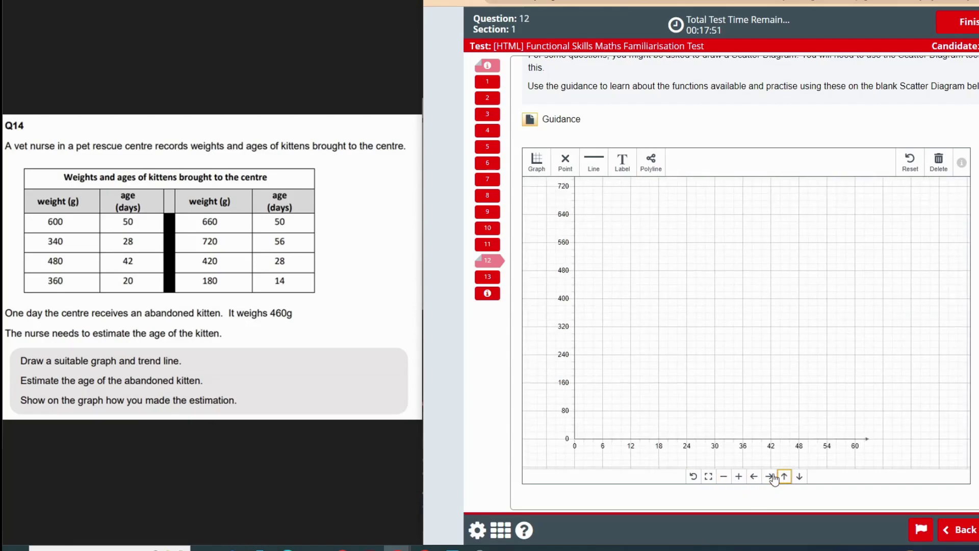
click(725, 478)
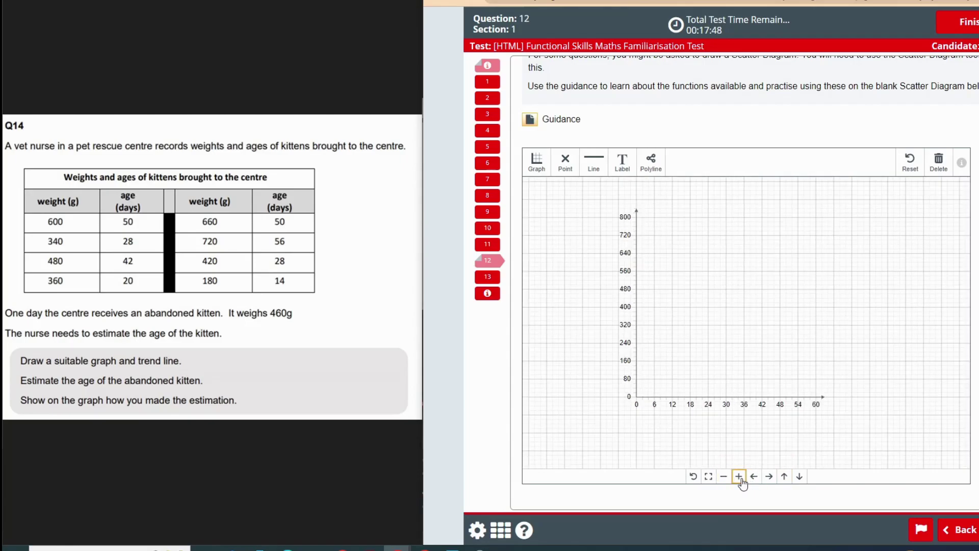
click(740, 477)
click(784, 477)
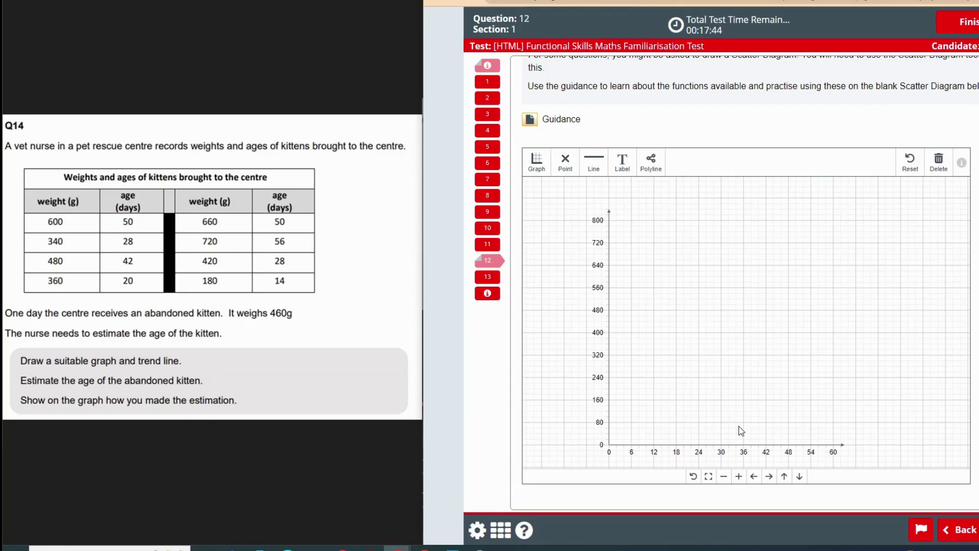
Shift the graph within its frame to leave space for labels beside the vertical axis and below the horizontal axis.
click(799, 476)
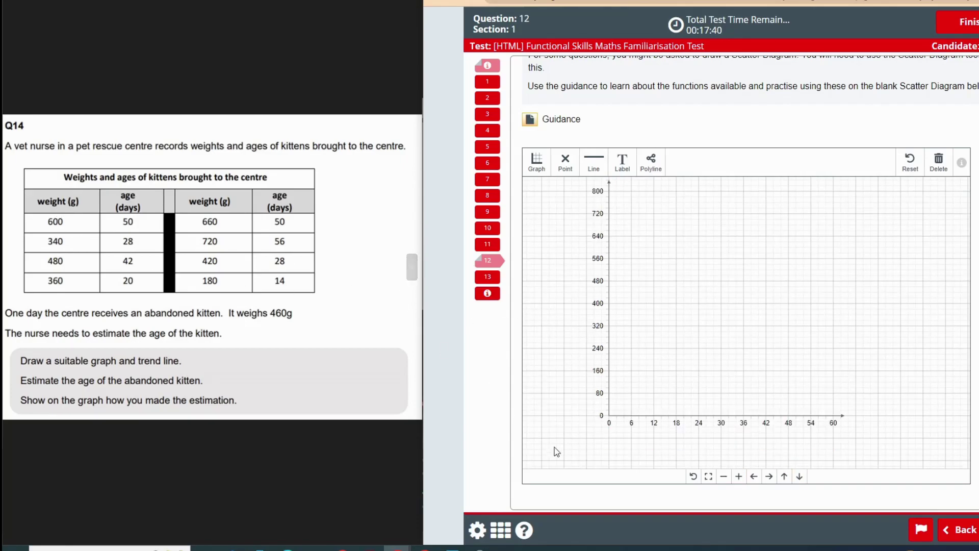
click(785, 477)
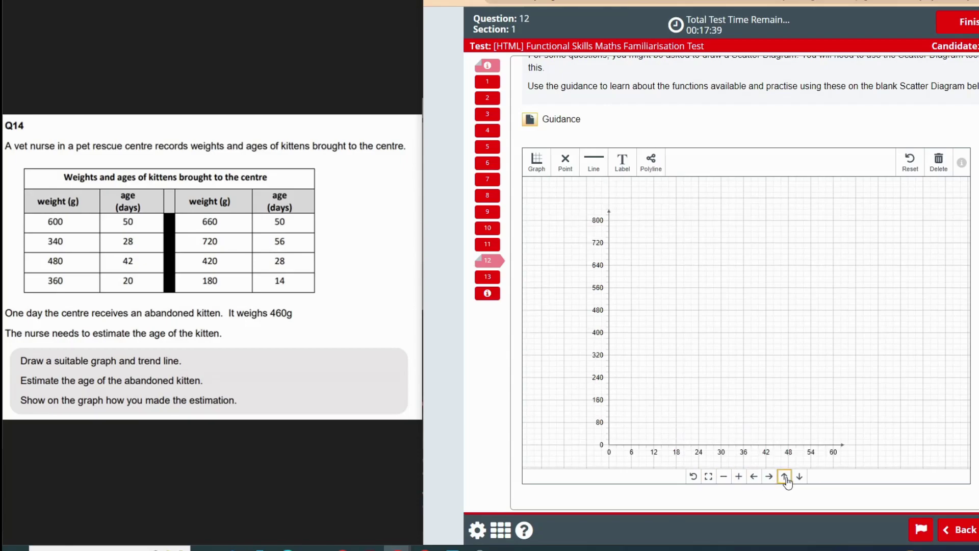
click(754, 476)
click(800, 478)
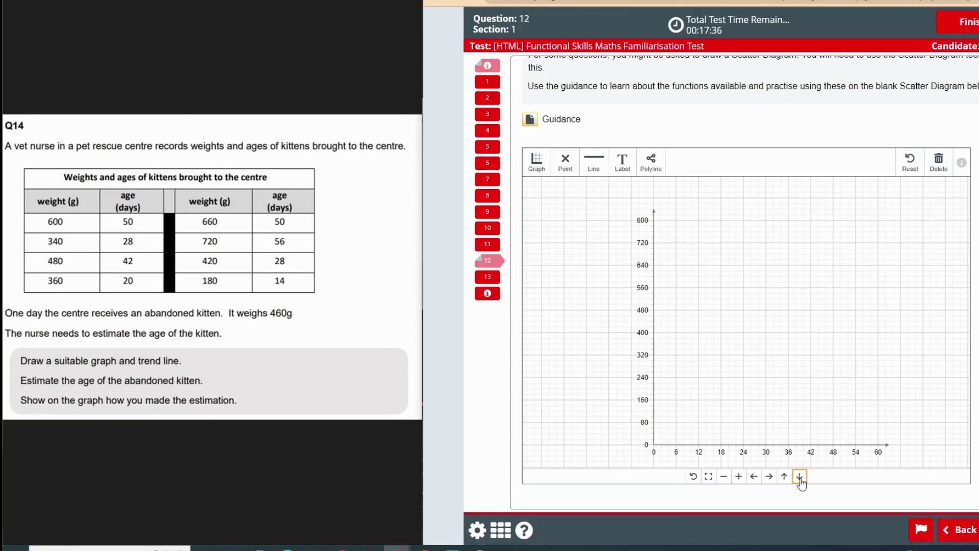
click(800, 477)
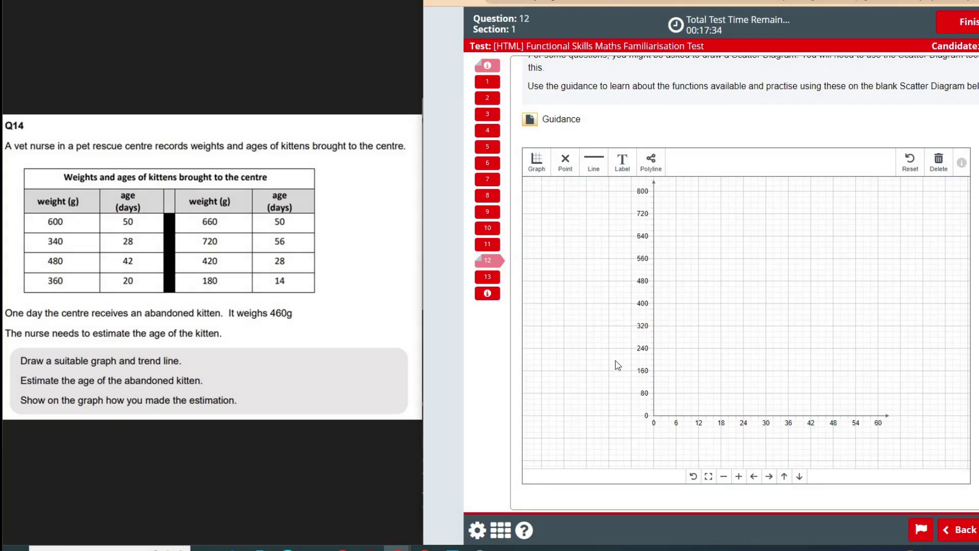
Label the axes "Weight (g)" and "Age (days)", and add the title "Weights and ages of kittens brought to the centre".
click(623, 161)
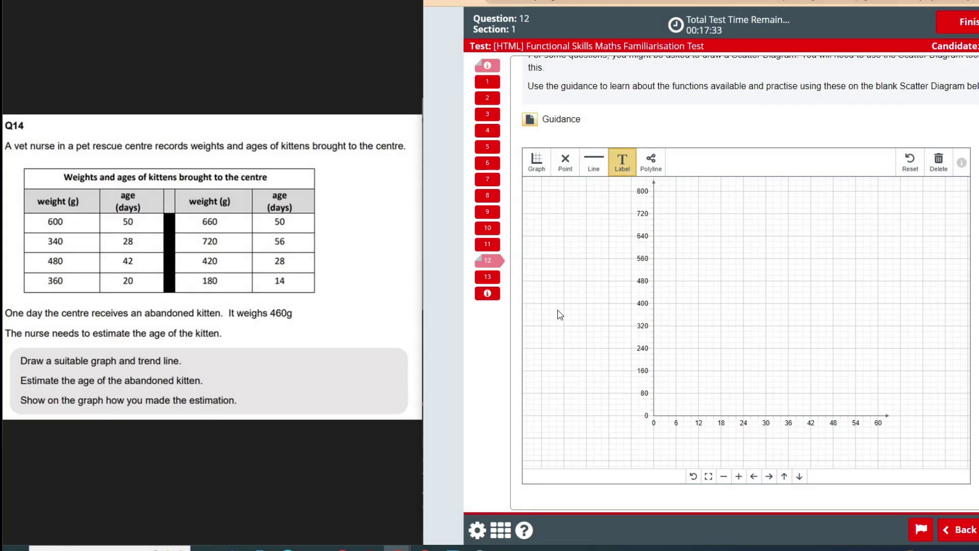
click(594, 273)
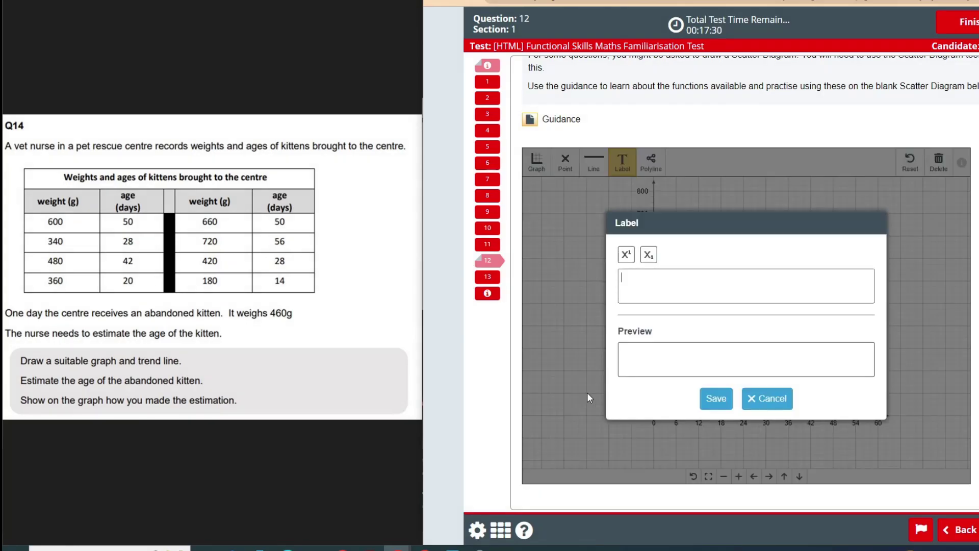
text(Weight)
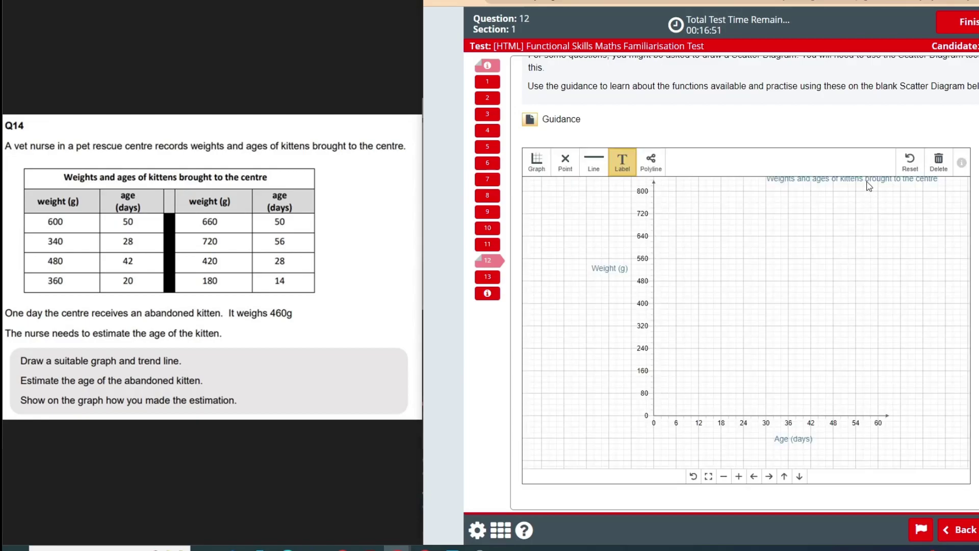
Shift the graph down in its frame and position the title centrally just above the plotting area.
drag(869, 187, 788, 189)
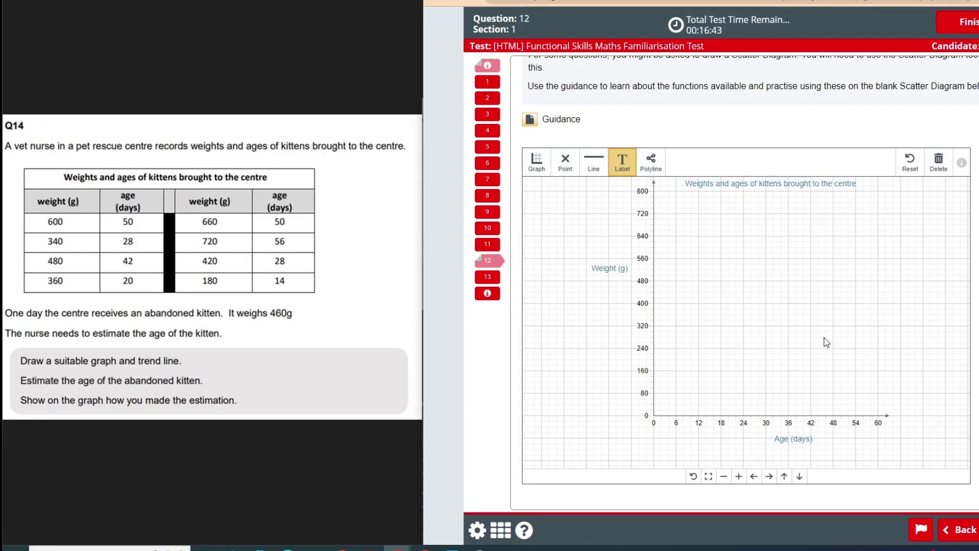
click(785, 474)
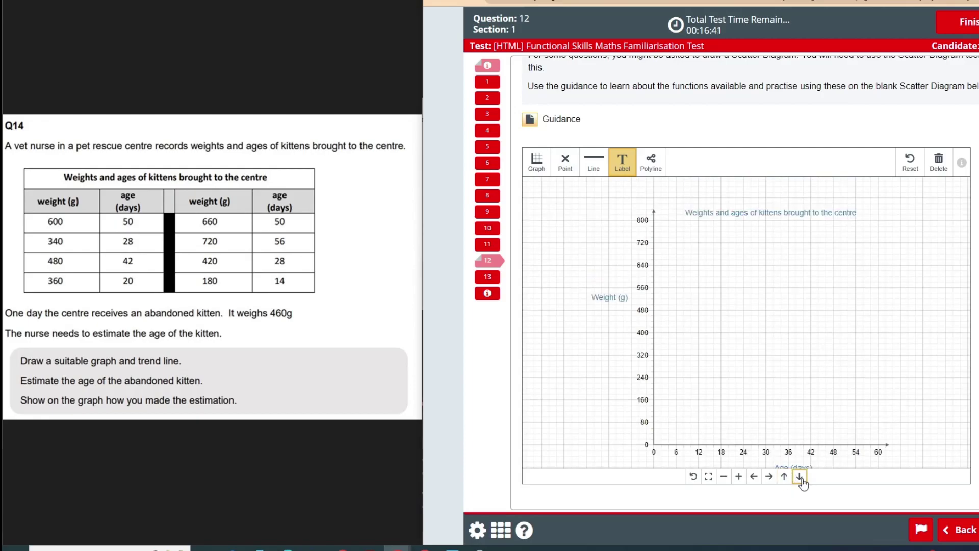
drag(797, 219, 797, 206)
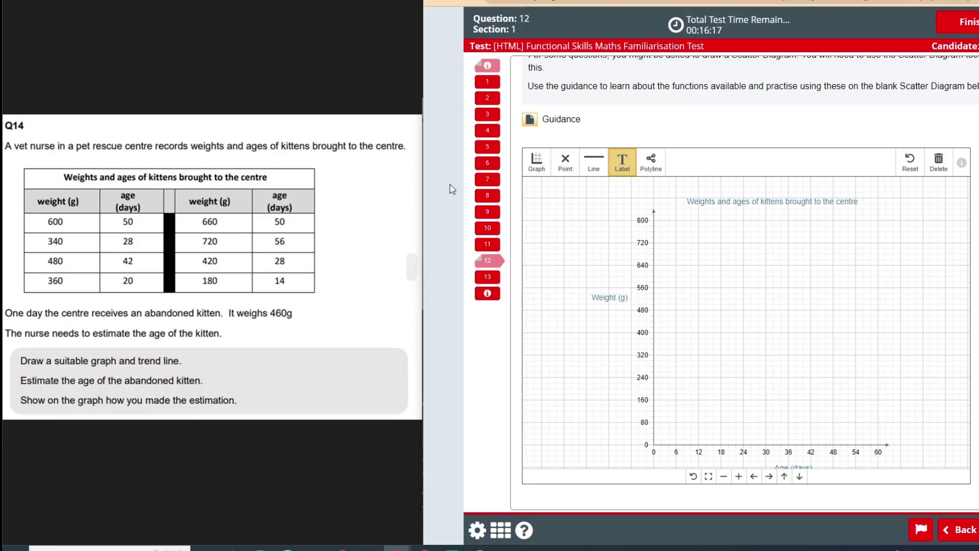
Plot the eight kittens as points, from 14 days and 180 g up to 56 days and 720 g.
click(567, 162)
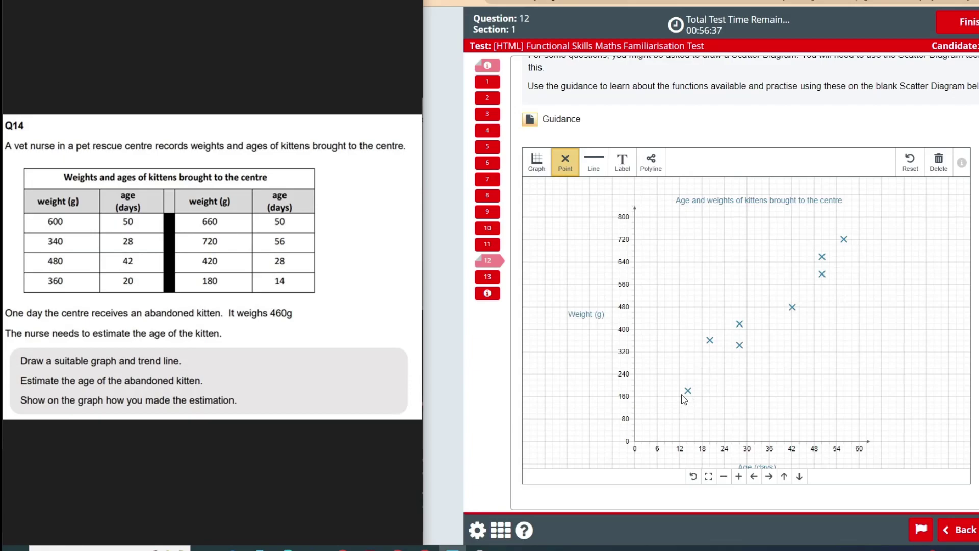
drag(690, 396, 689, 391)
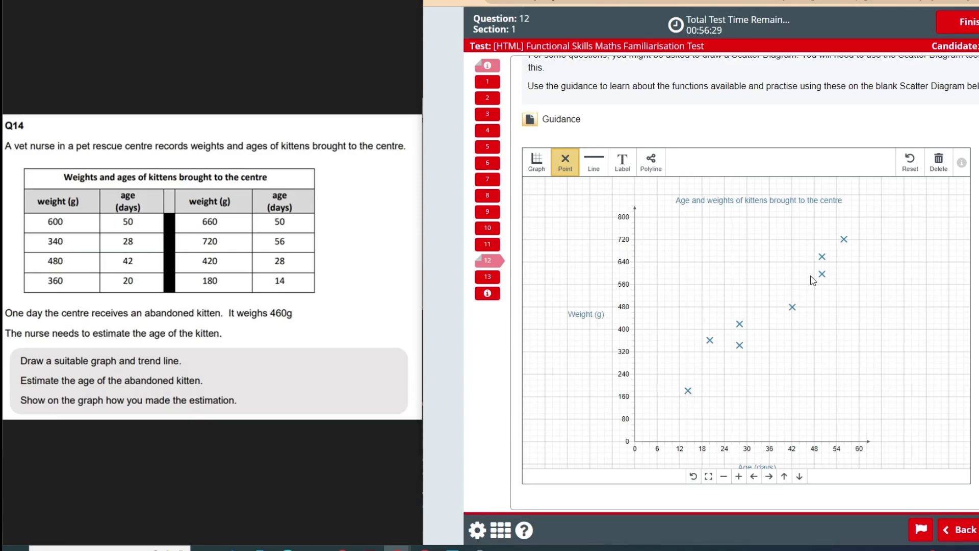
Draw a straight trend line from the origin through the points, ending just past the 56-day, 720 g point.
click(605, 173)
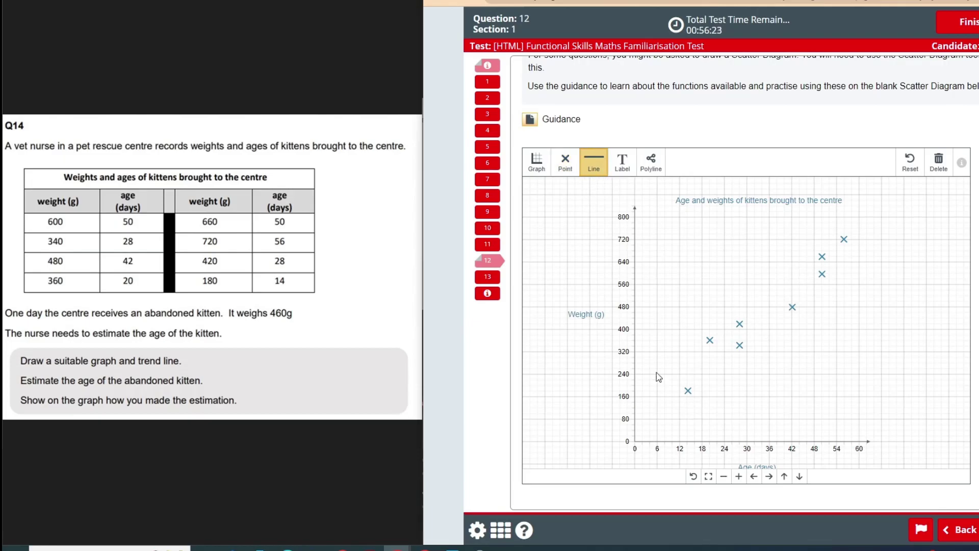
click(634, 442)
click(859, 231)
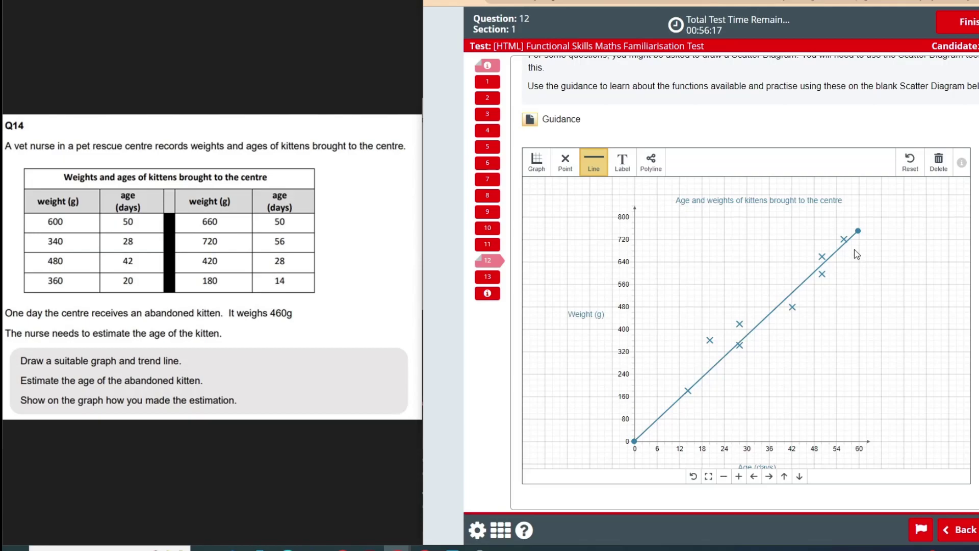
mouse_move(859, 231)
mouse_down()
mouse_move(862, 244)
mouse_move(867, 235)
mouse_move(851, 240)
mouse_up()
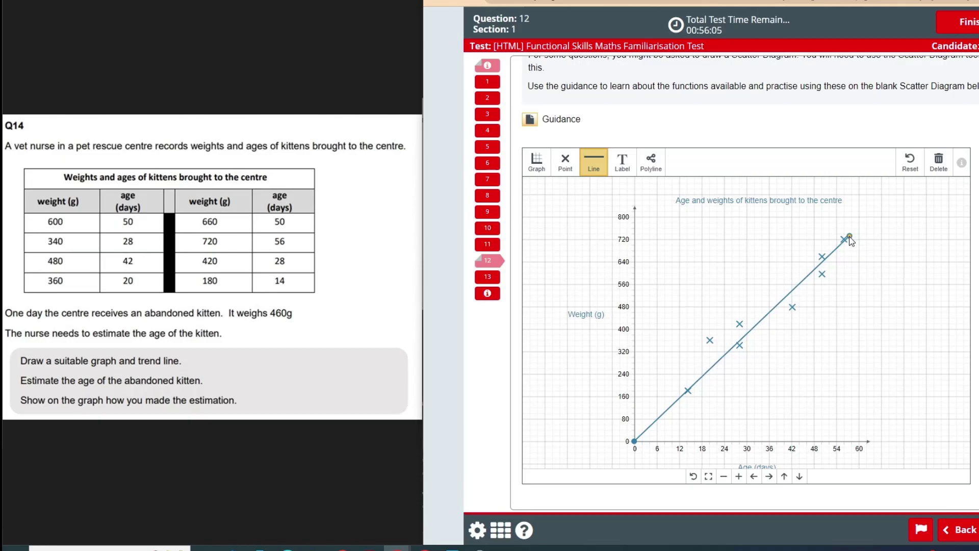
drag(852, 241, 850, 241)
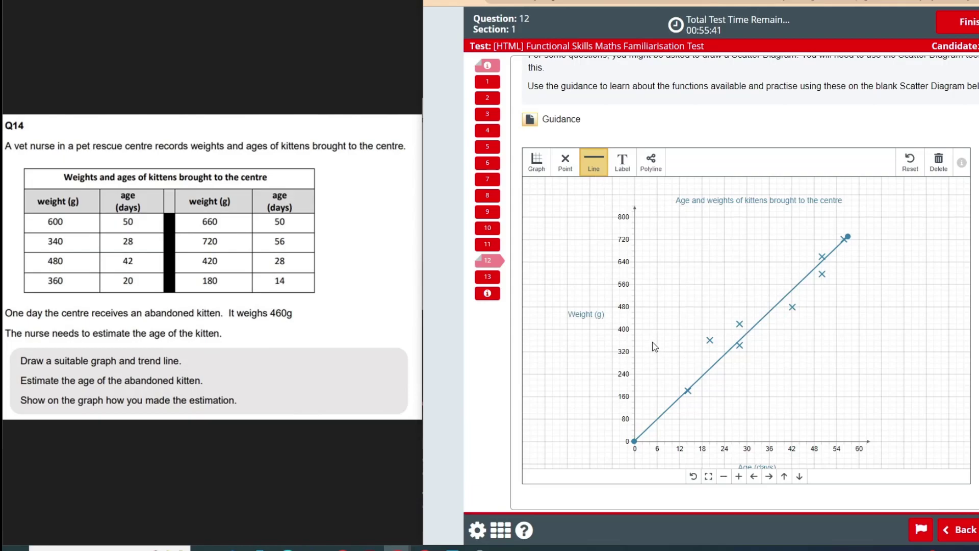
Draw estimation lines from 460 g on the weight axis across to the trend line and down to the age axis.
click(634, 313)
click(763, 314)
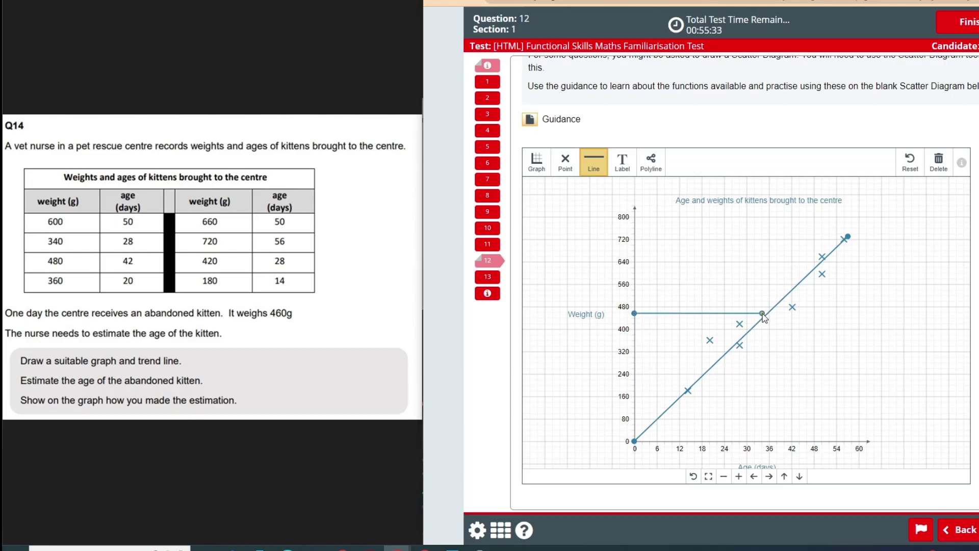
drag(763, 314, 771, 319)
click(768, 313)
click(770, 441)
click(769, 320)
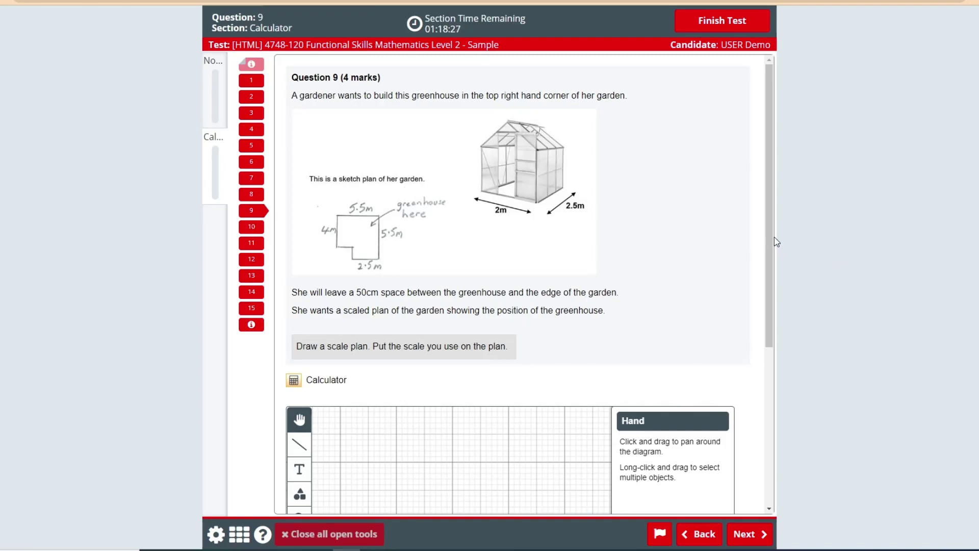
Read question 9's garden sketch and requirements, and collapse the tool options covering its drawing grid.
click(773, 207)
drag(773, 207, 774, 215)
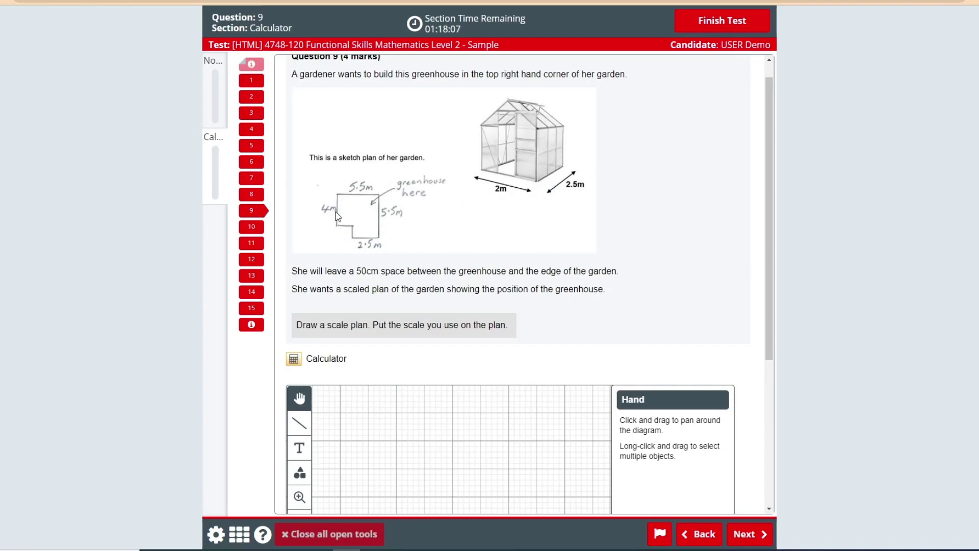
mouse_move(778, 190)
mouse_down()
mouse_move(782, 308)
mouse_move(772, 301)
mouse_up()
click(421, 250)
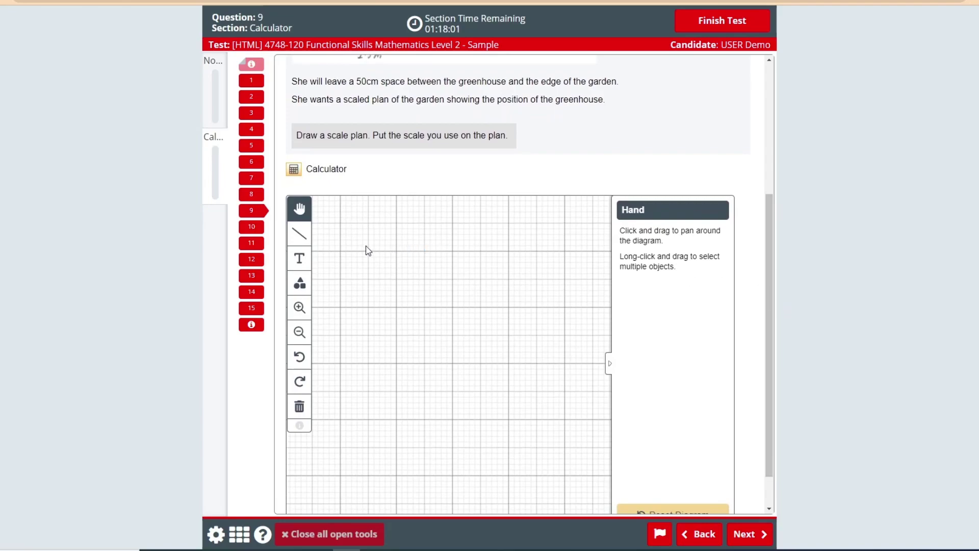
click(608, 365)
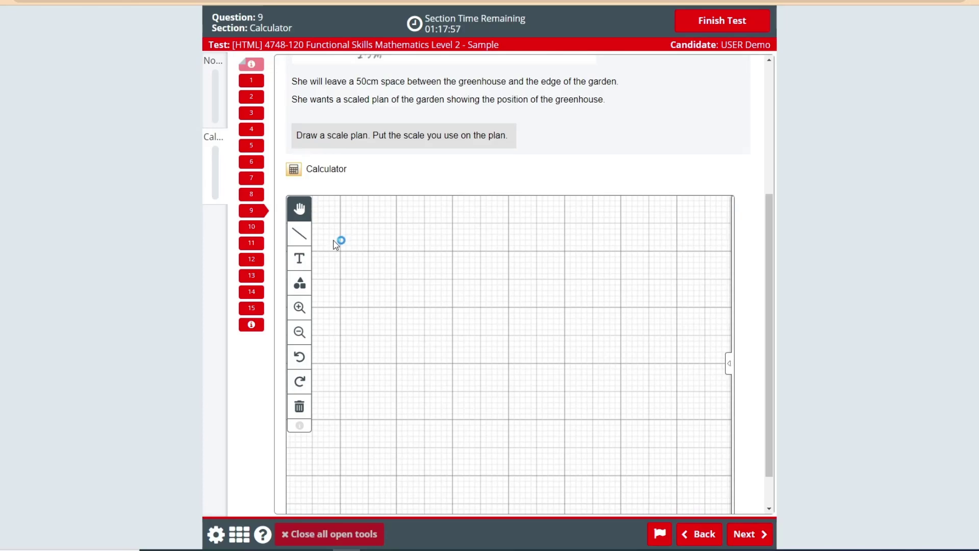
Draw the garden's 5.5 m top edge as a horizontal line 5.5 large squares long.
click(300, 234)
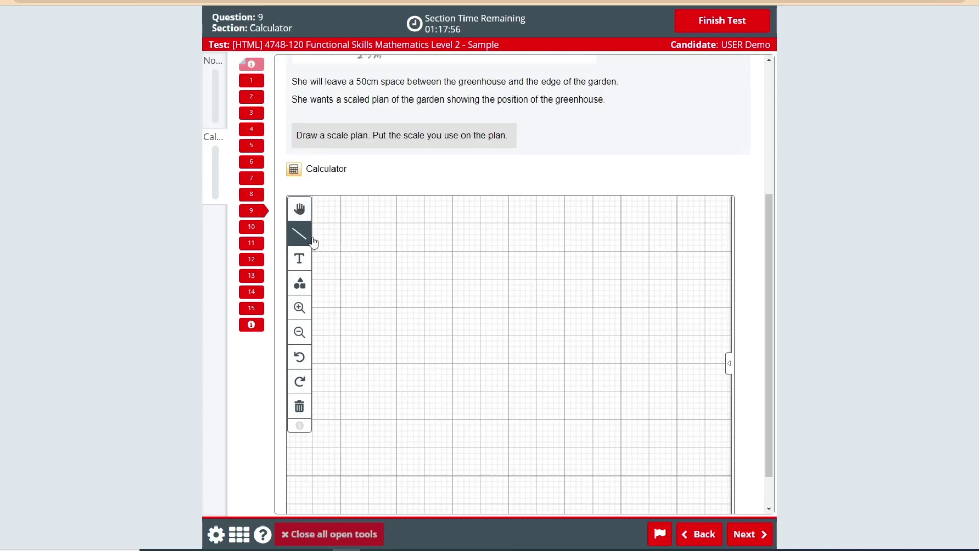
click(345, 224)
click(342, 224)
drag(341, 223, 650, 223)
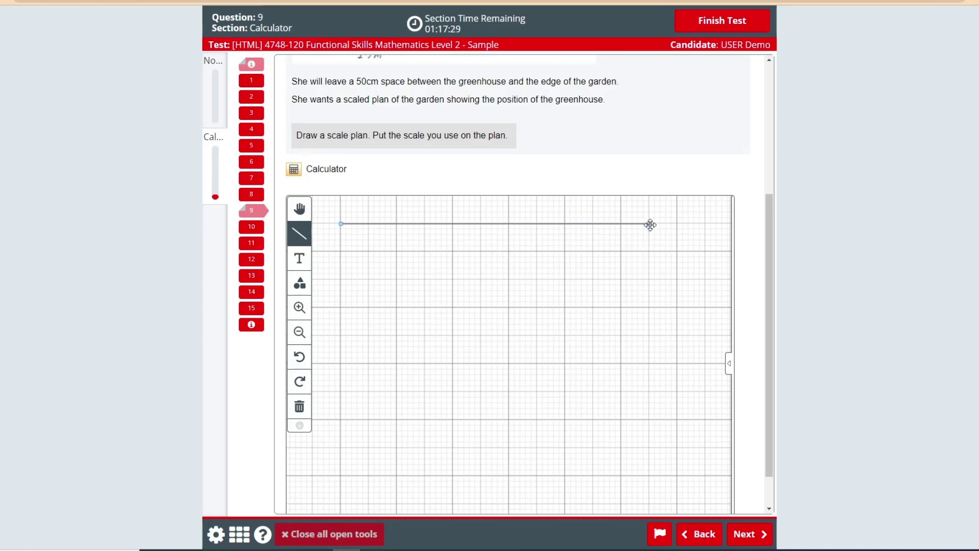
click(641, 251)
Draw the garden's 5.5 m right edge as a vertical line 5.5 large squares long, meeting the top edge's right end.
click(299, 209)
drag(498, 317, 498, 296)
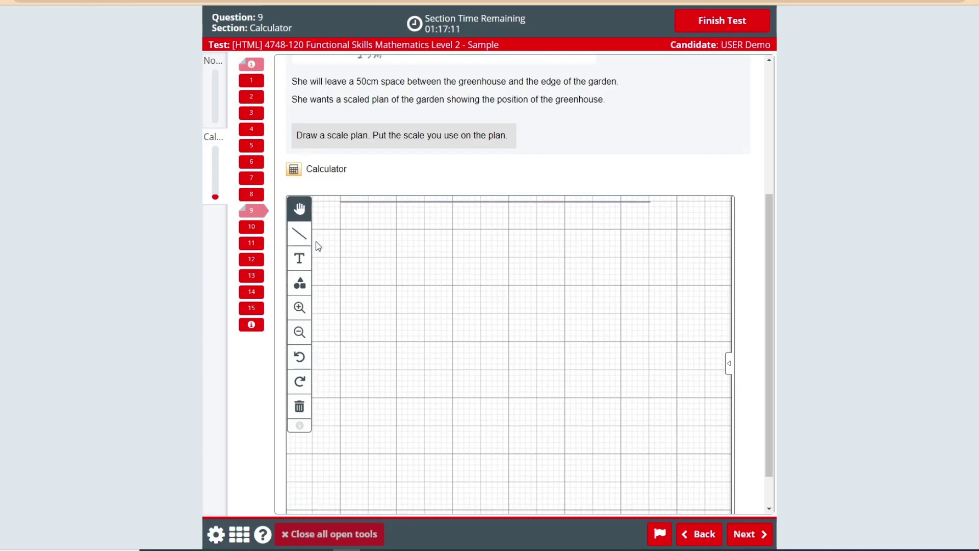
click(297, 243)
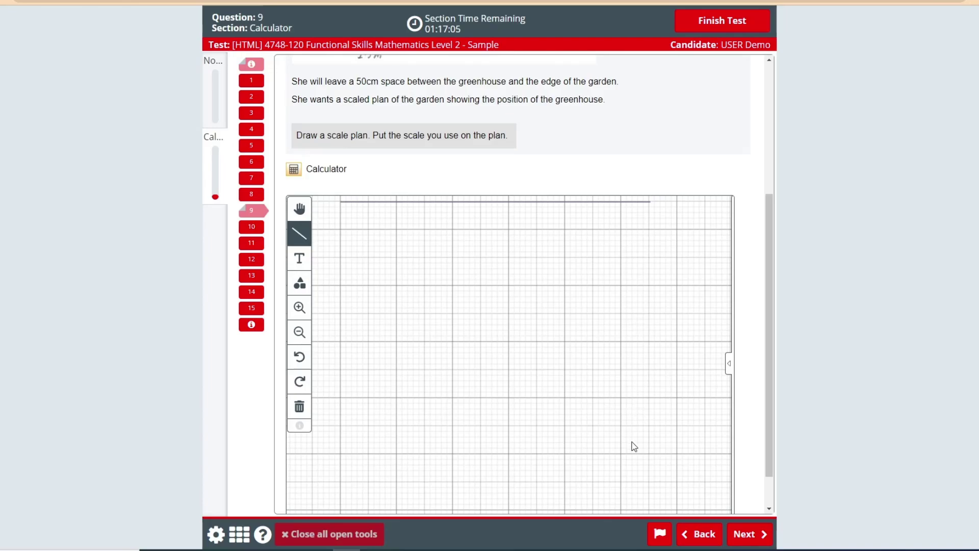
scroll(649, 471, down, 1)
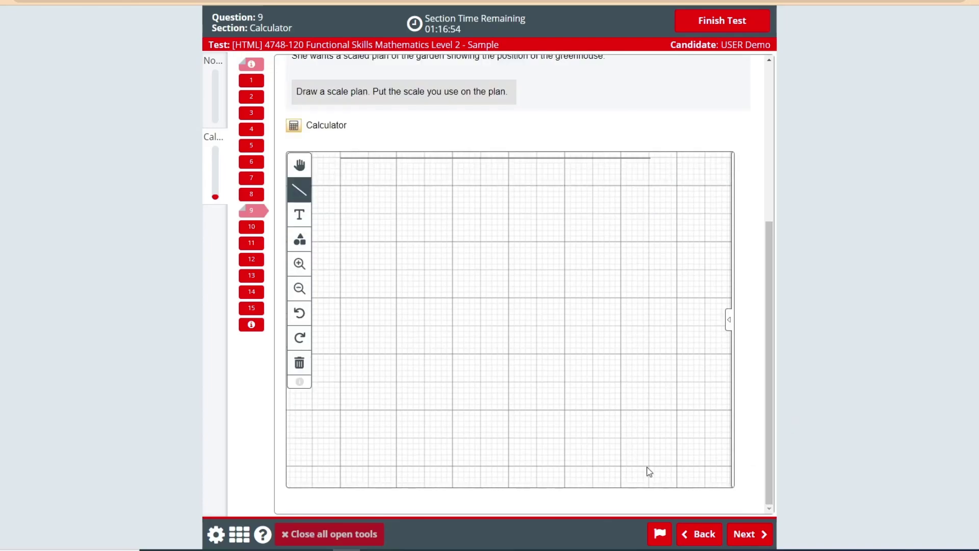
drag(650, 465, 650, 157)
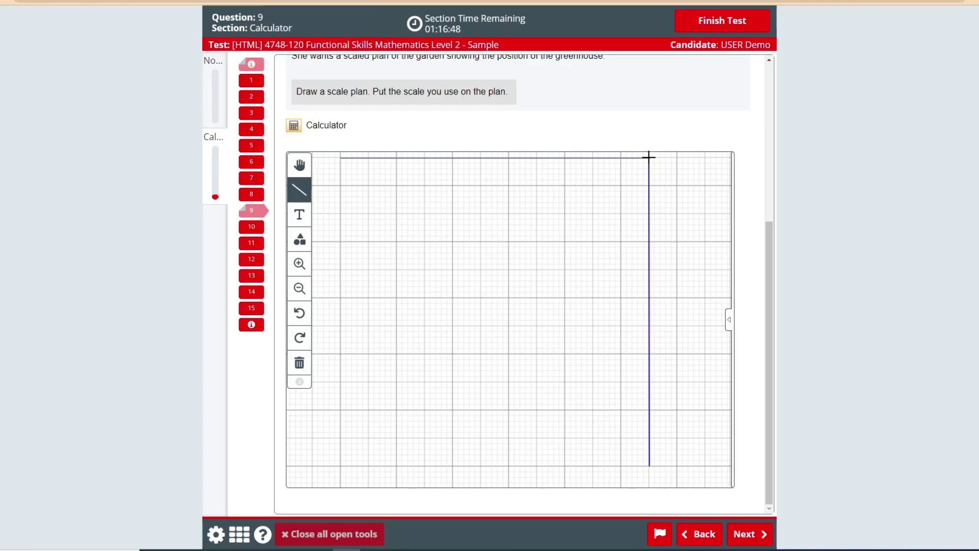
drag(649, 157, 649, 157)
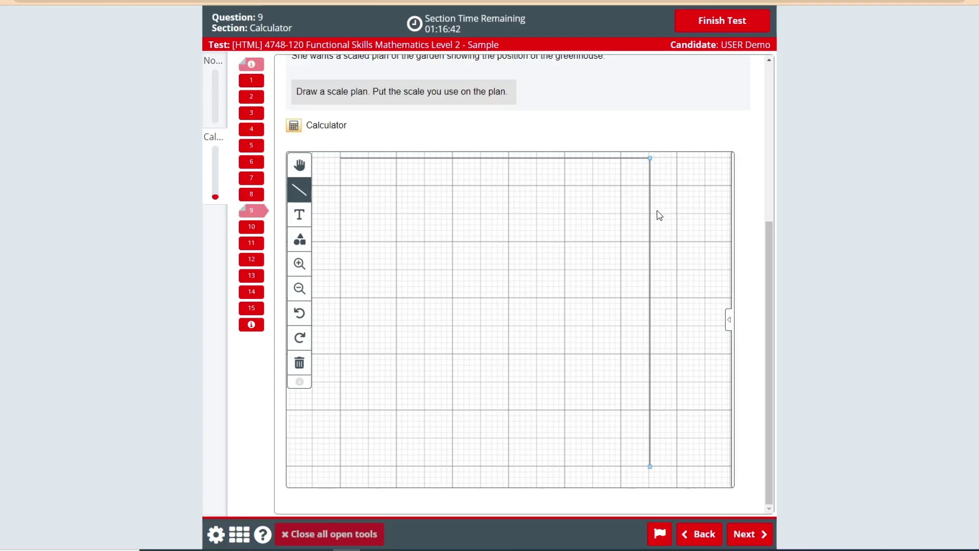
drag(649, 197, 651, 198)
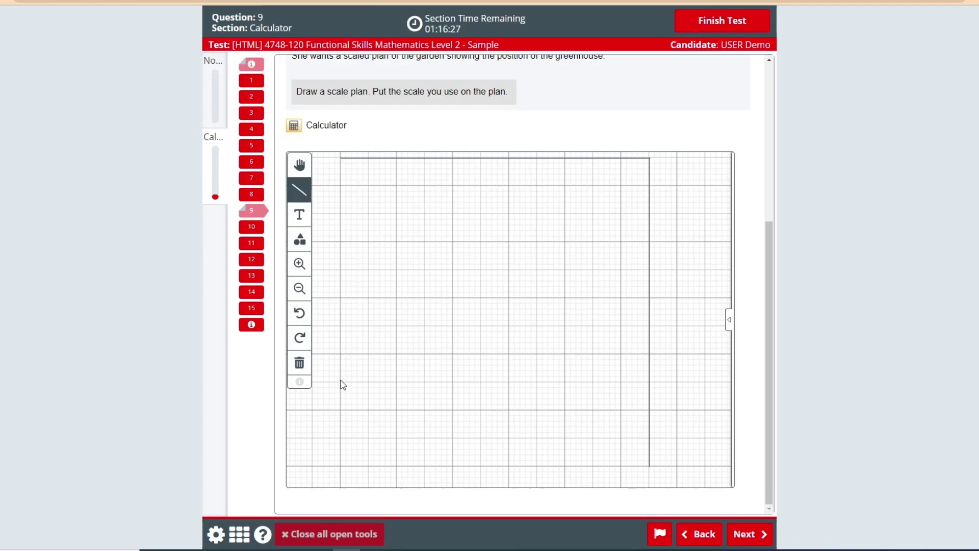
Draw the garden's left edge 4 large squares long and its bottom edge 2.5 large squares long, meeting the right edge.
drag(340, 383, 341, 159)
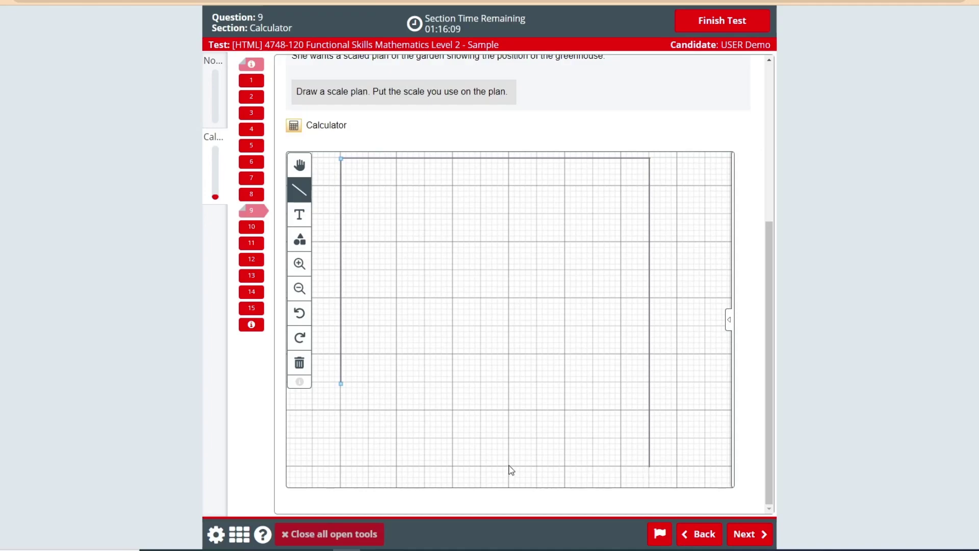
drag(509, 467, 650, 465)
drag(508, 469, 508, 467)
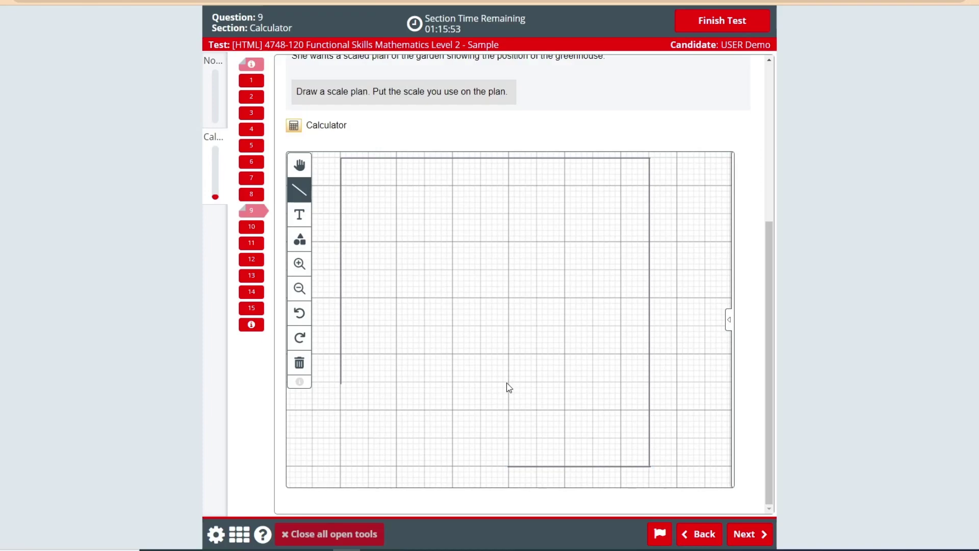
Close the garden outline's lower-left notch with a vertical line 1.5 large squares long and a horizontal line 3 large squares long.
drag(509, 383, 509, 466)
drag(349, 383, 508, 382)
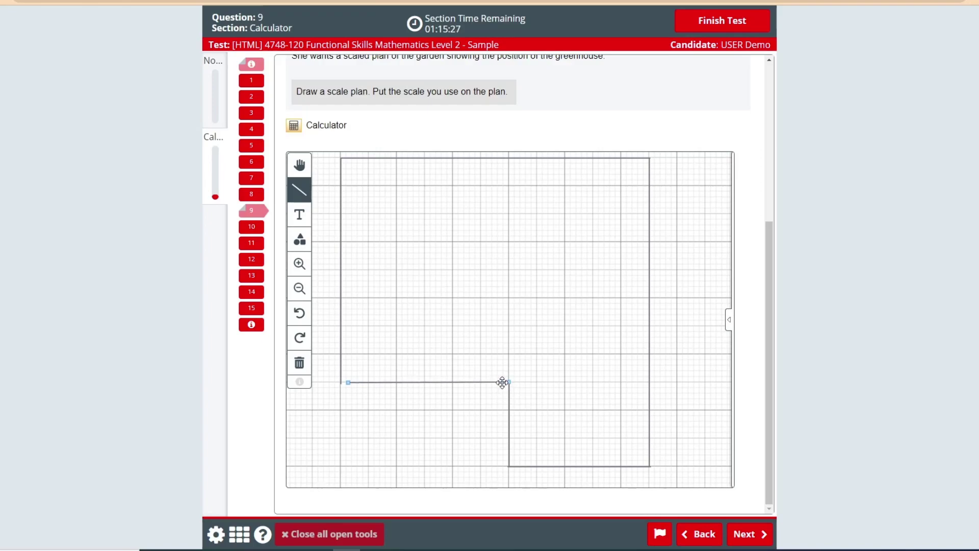
drag(349, 383, 340, 382)
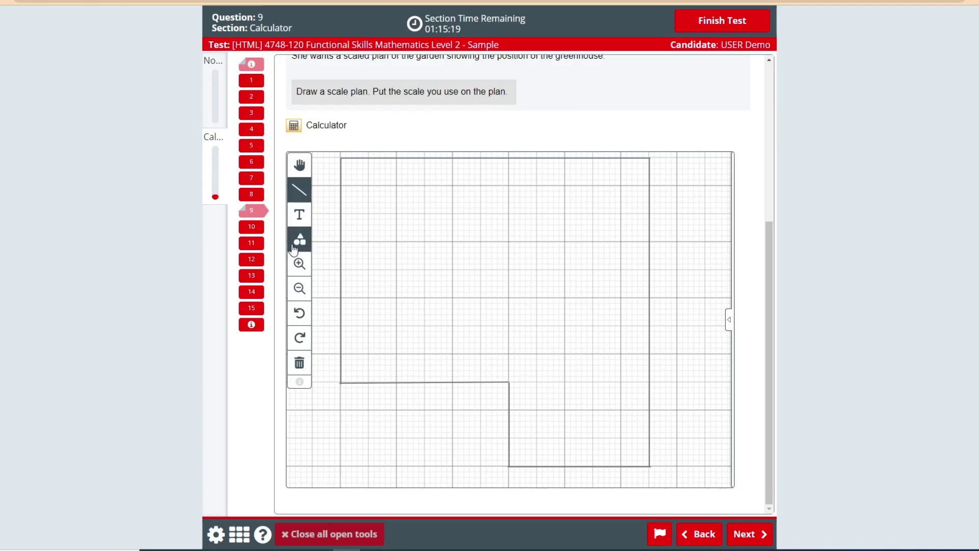
Add a greenhouse rectangle 2 large squares wide and 2.5 high, half a large square in from the garden's top and right edges.
drag(768, 321, 767, 185)
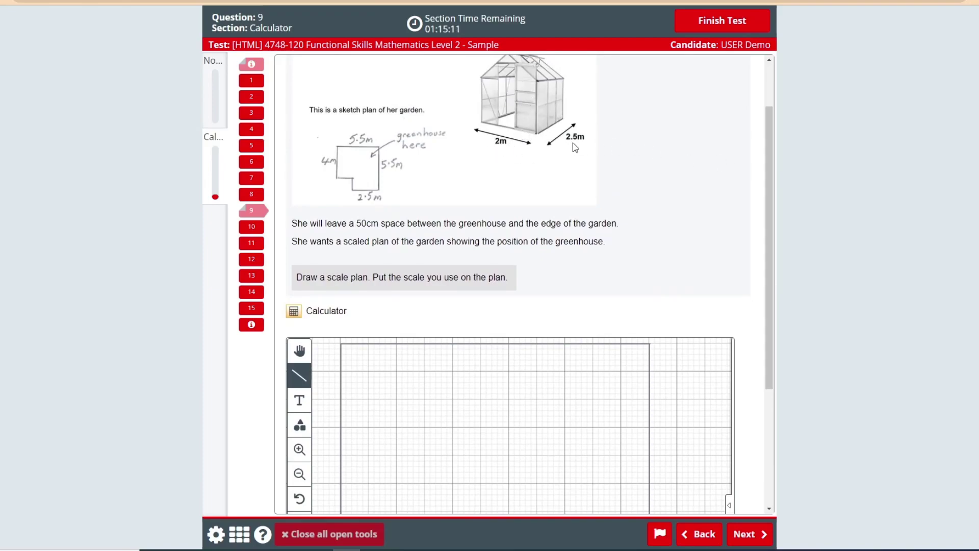
scroll(768, 182, down, 3)
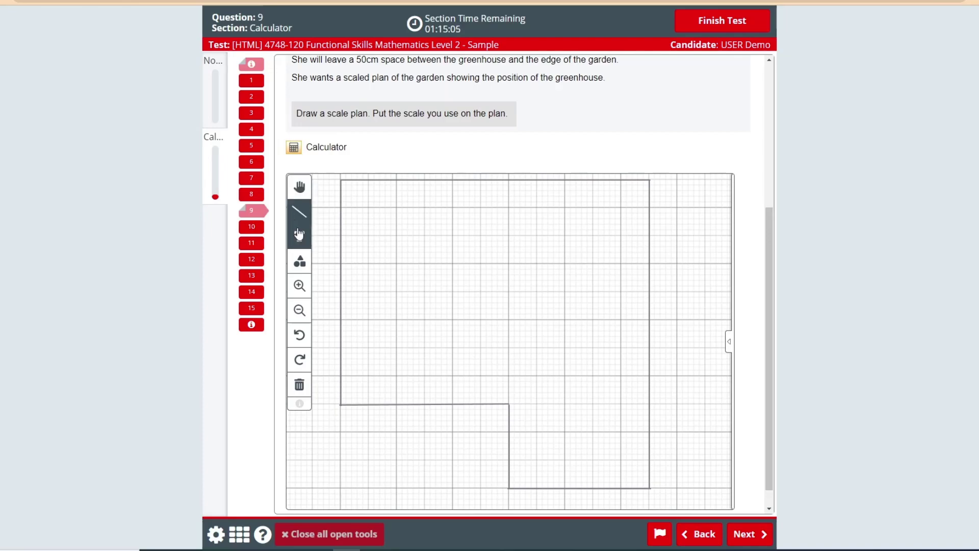
click(300, 261)
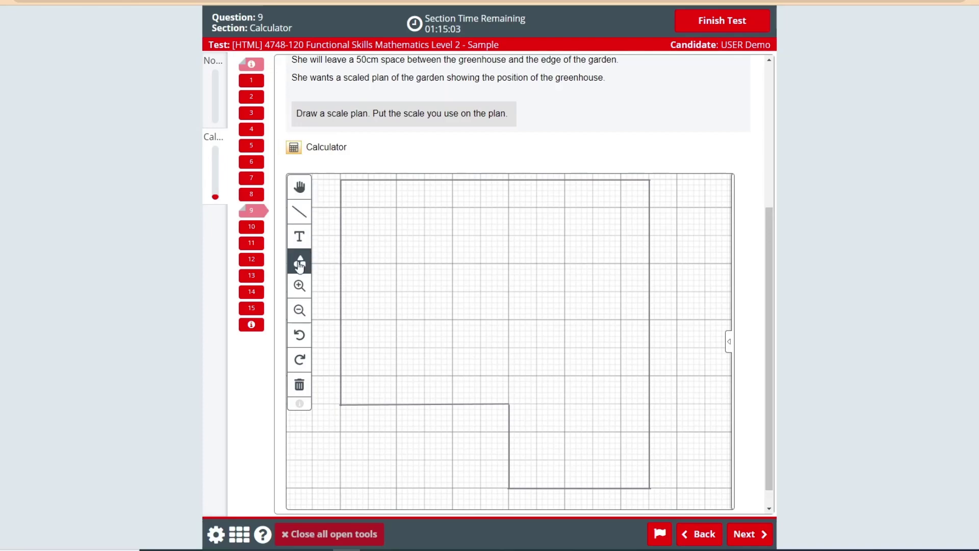
click(727, 346)
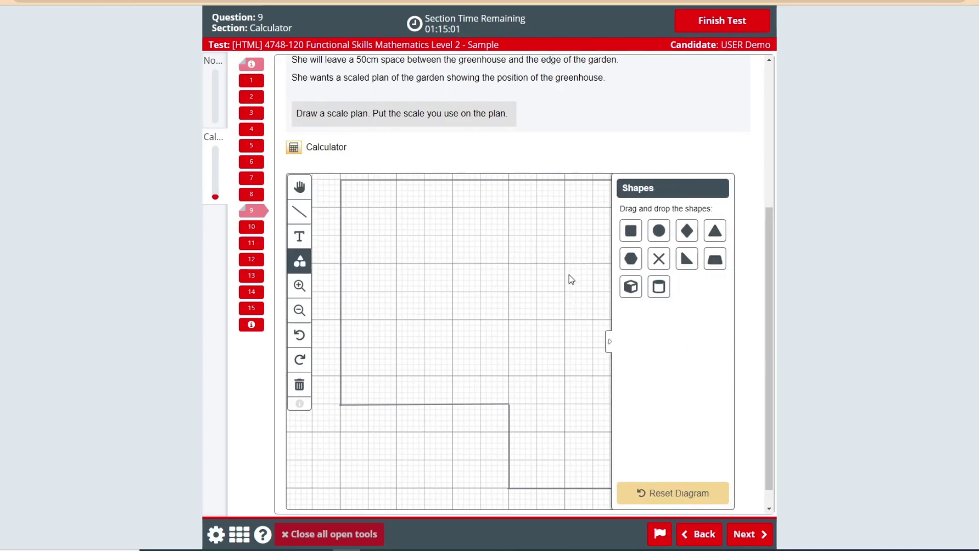
click(610, 343)
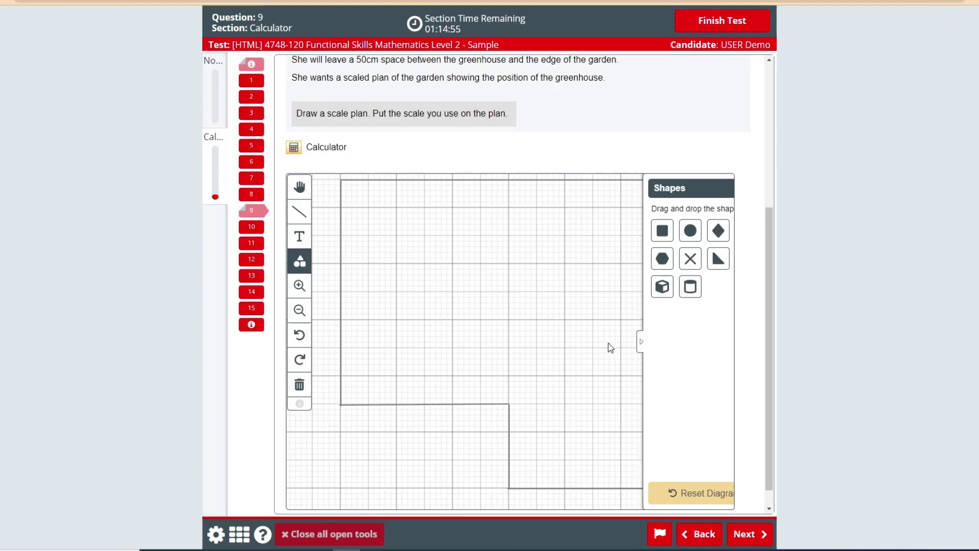
click(728, 343)
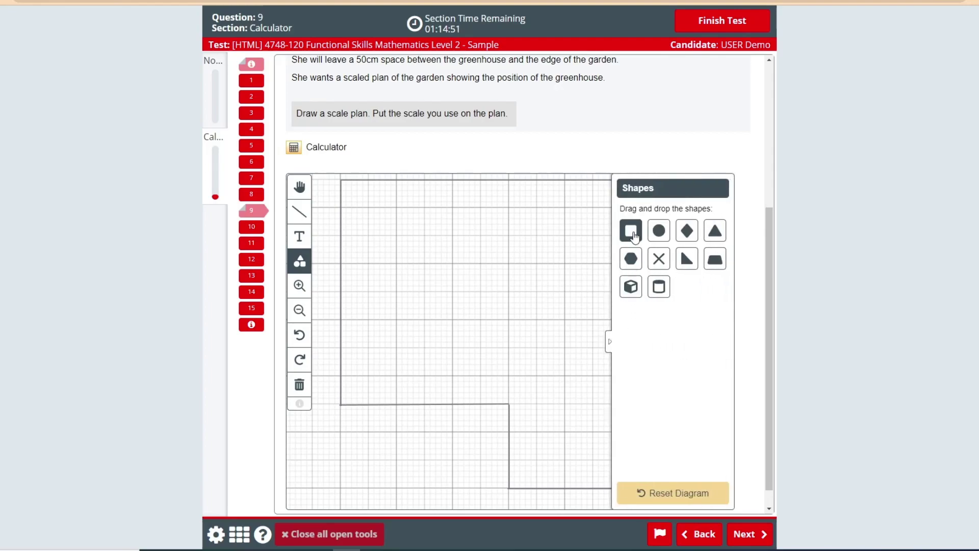
drag(635, 242, 508, 318)
click(610, 347)
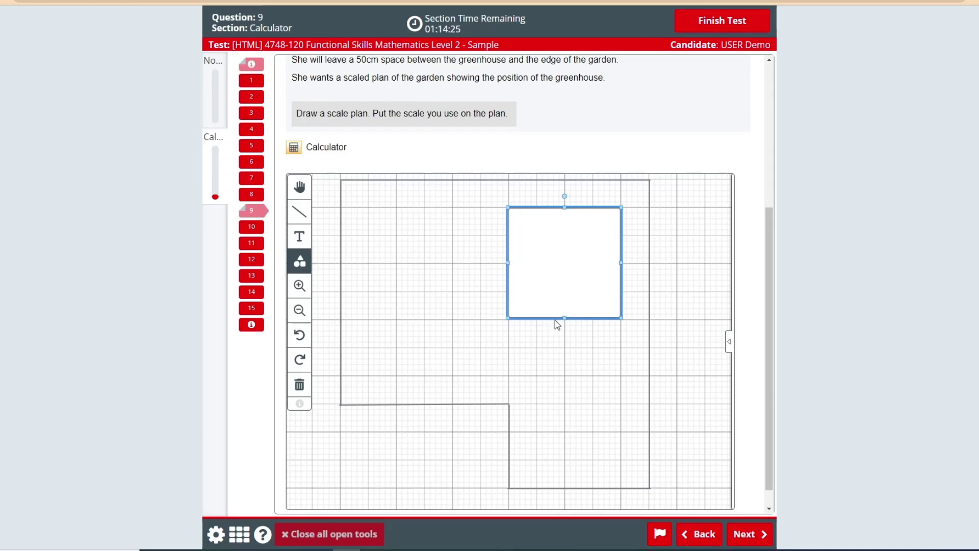
drag(563, 319, 563, 347)
click(678, 363)
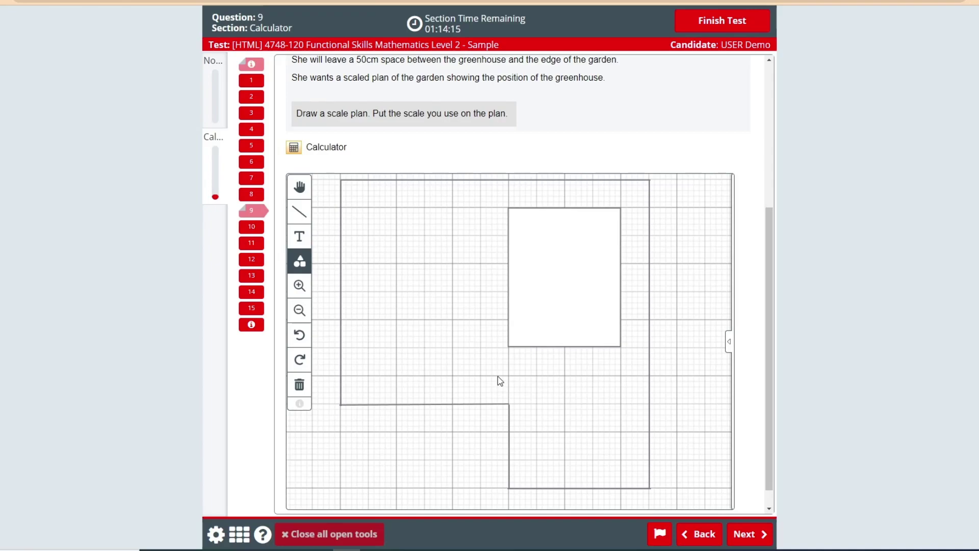
Label the garden's horizontal notch edge "6 cm", with the text just above the line.
click(308, 242)
click(429, 386)
double_click(445, 387)
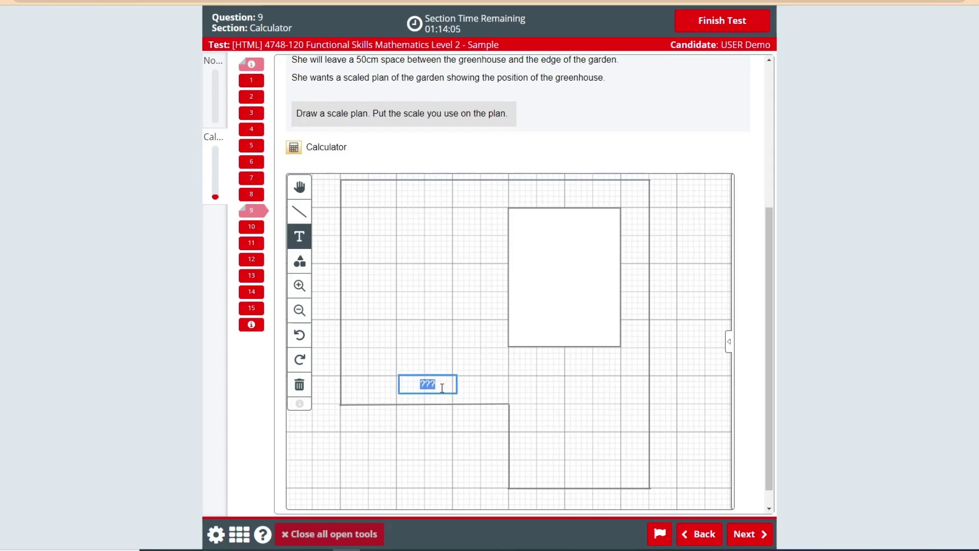
text(6 cm)
click(408, 345)
drag(437, 385, 438, 395)
click(444, 364)
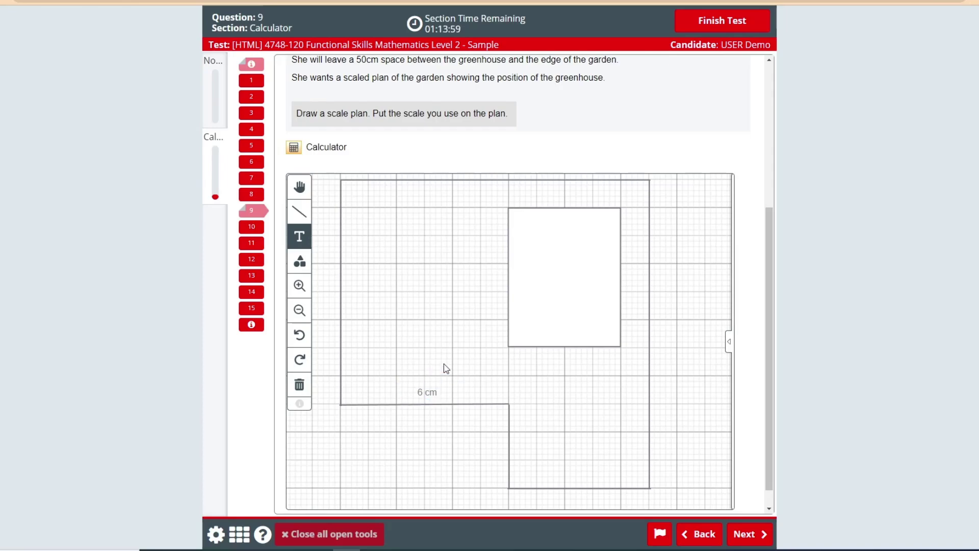
Label the garden's left edge "8 cm" and its top edge "11 cm".
double_click(376, 278)
text(8 cm)
click(485, 190)
click(480, 196)
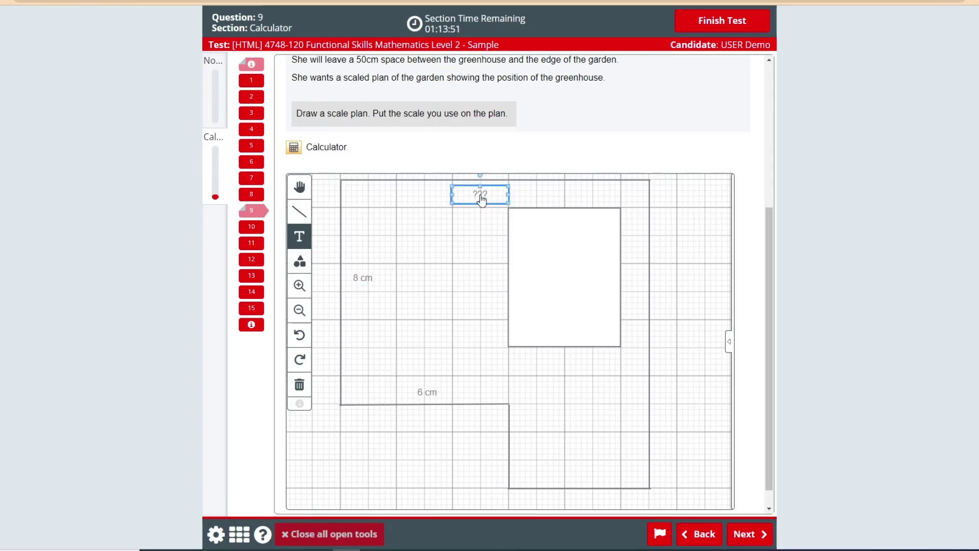
double_click(480, 196)
text(11 cm)
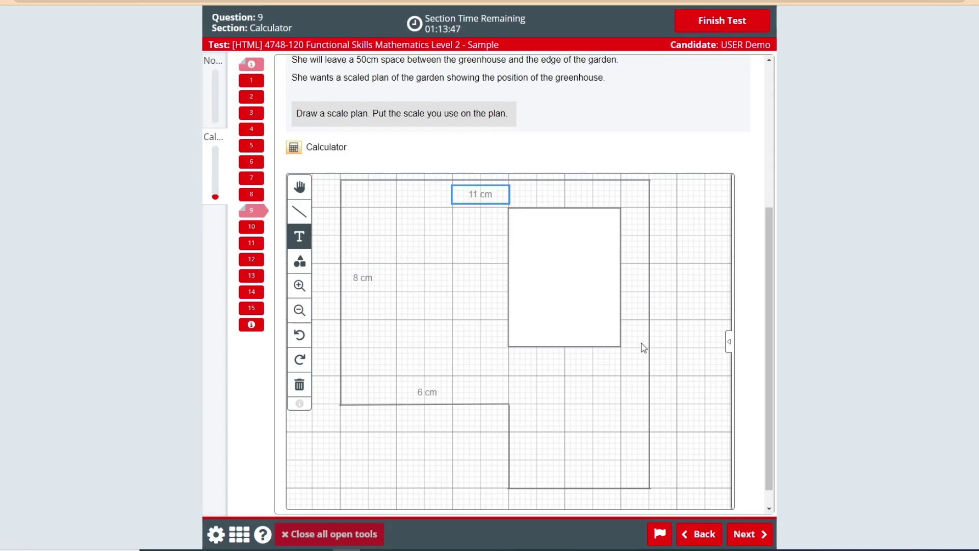
Label the garden's right edge "11 cm" and its bottom edge "5 cm".
click(662, 325)
double_click(663, 329)
text(11 cm)
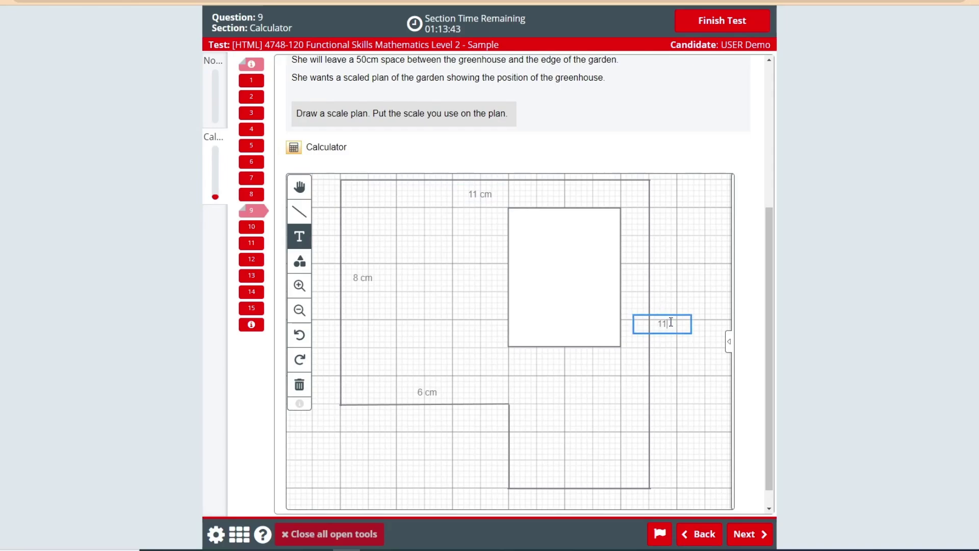
click(581, 481)
text(5 cm)
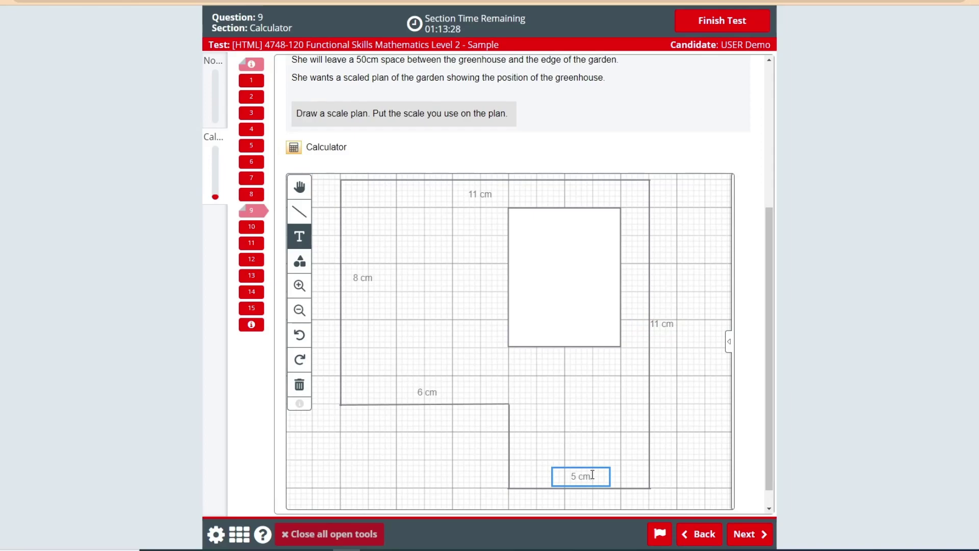
Label the garden's vertical notch edge "3 cm".
click(520, 433)
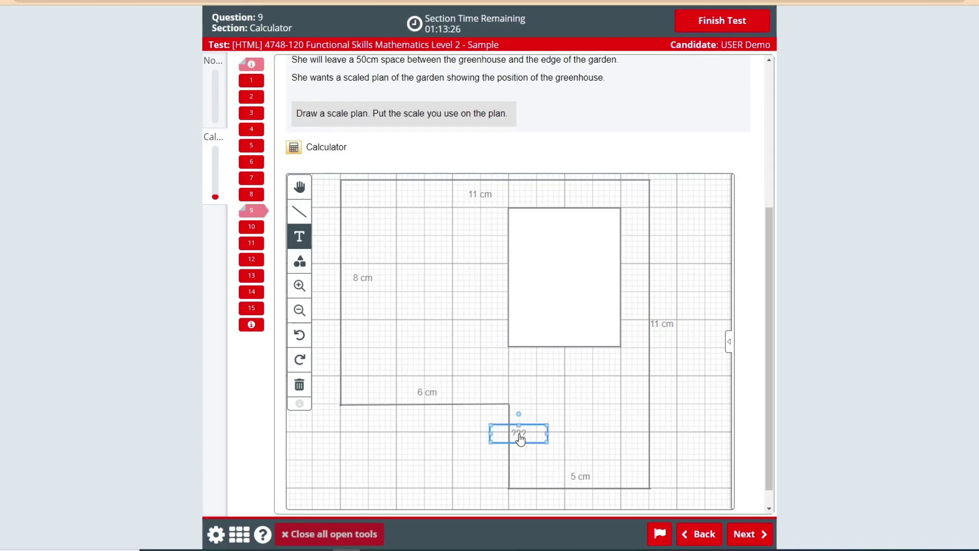
double_click(526, 434)
text(3 cm)
Label the greenhouse rectangle's width "4 cm" below it and its height "5 cm" beside its left side.
click(568, 361)
double_click(569, 362)
text(4 cm)
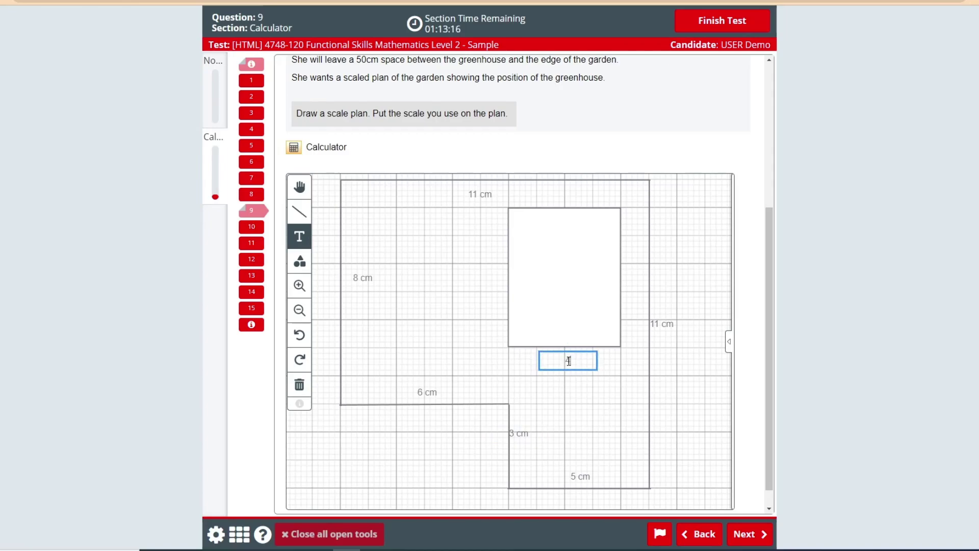
click(487, 279)
double_click(486, 276)
text(5 cm)
Add the label "Garden" in the open plot area and the label "Greenhouse" in the middle of the greenhouse rectangle.
click(423, 313)
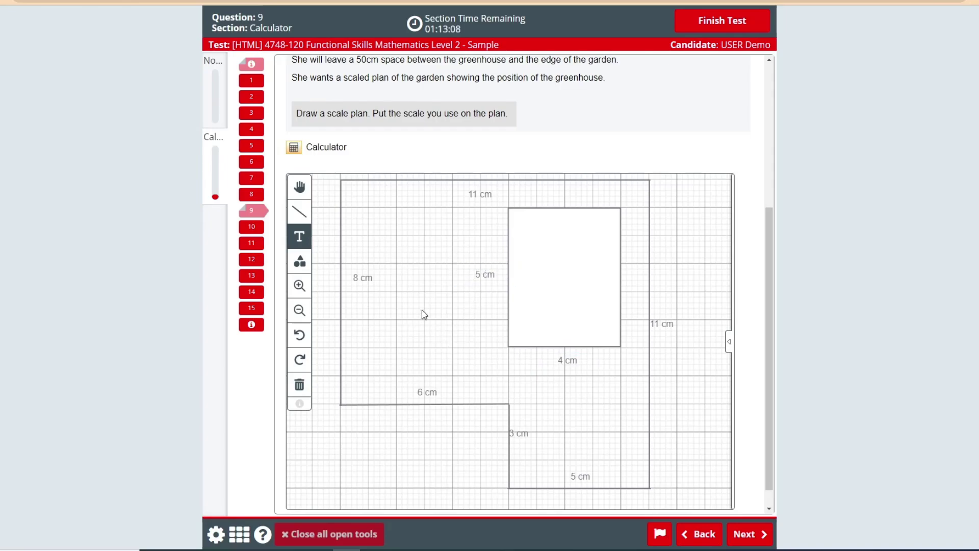
double_click(423, 310)
text(Garden)
click(461, 346)
double_click(462, 345)
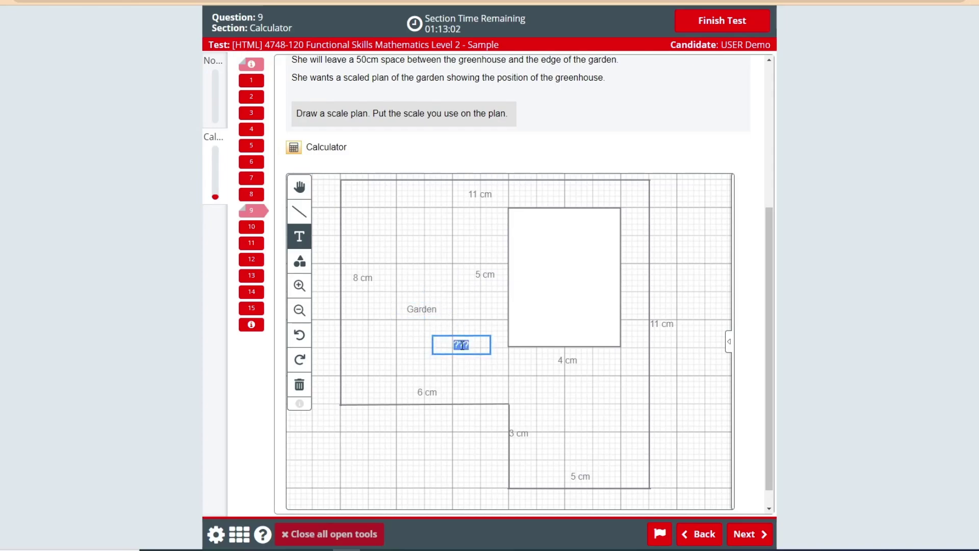
text(Greenhouse)
key(Escape)
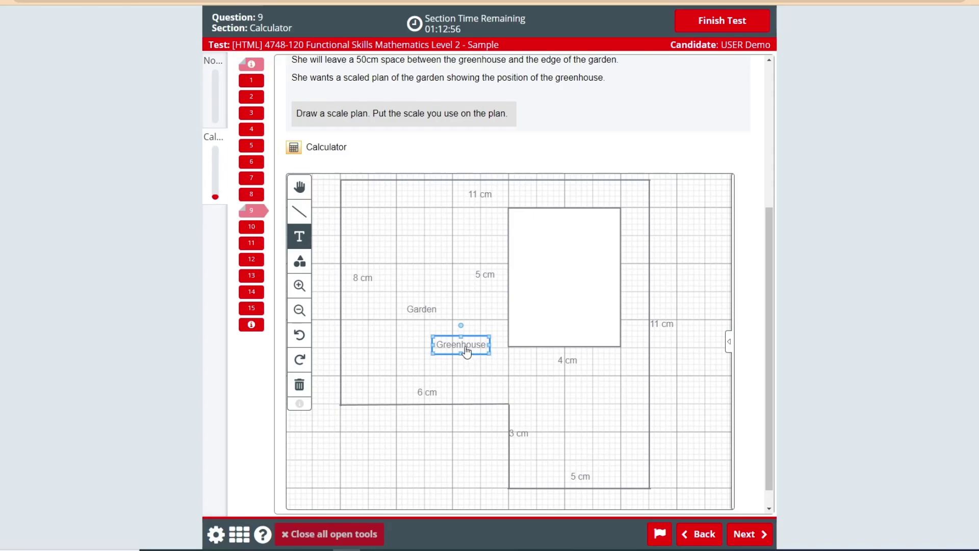
drag(467, 350, 566, 284)
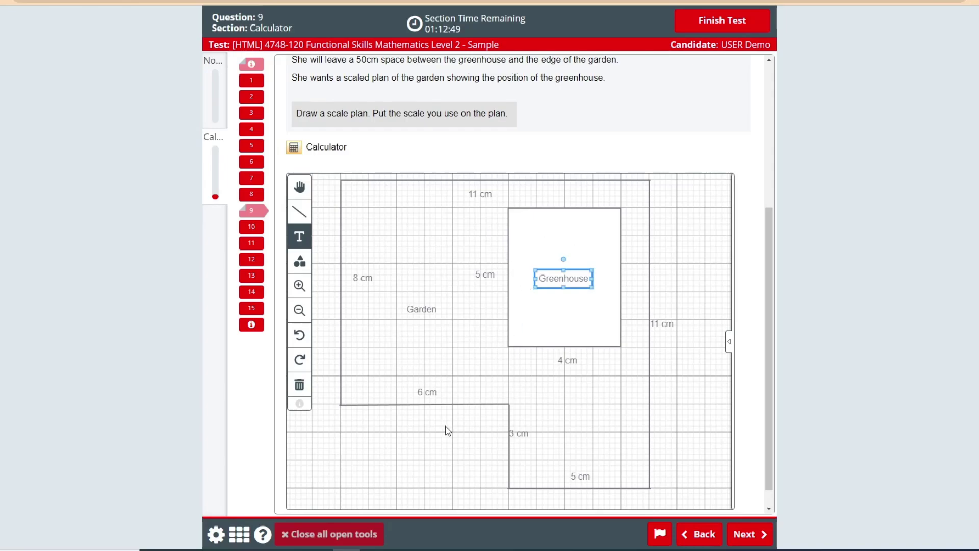
Draw a horizontal scale line half a large square long in the space below the 6 cm edge and label it "1:50" directly underneath.
click(303, 218)
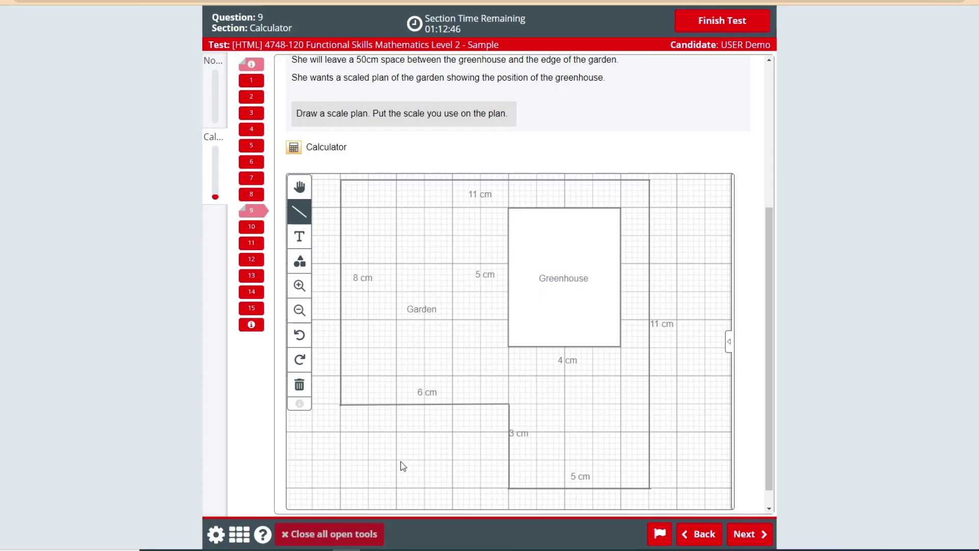
drag(370, 432, 396, 432)
click(300, 236)
click(378, 454)
double_click(387, 452)
text(1:50)
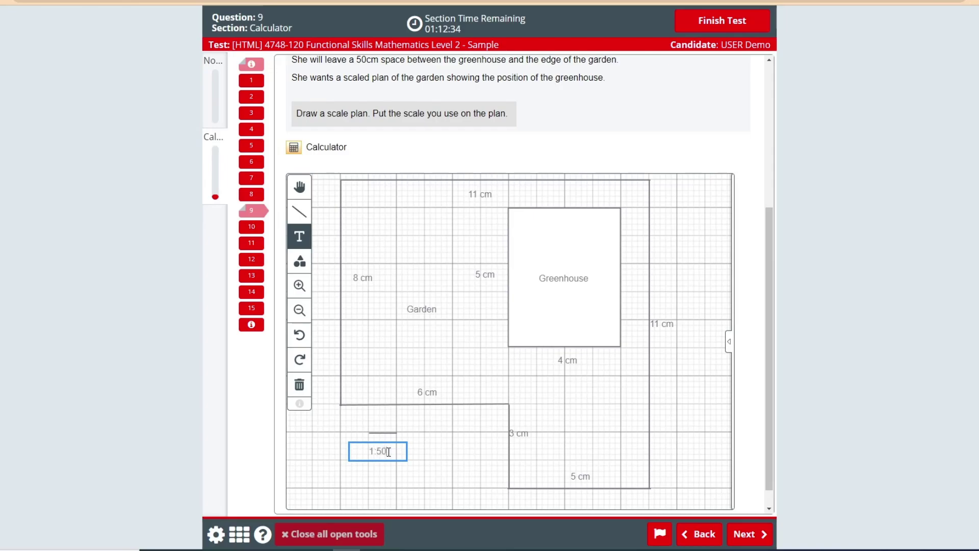
click(395, 457)
drag(396, 457, 395, 445)
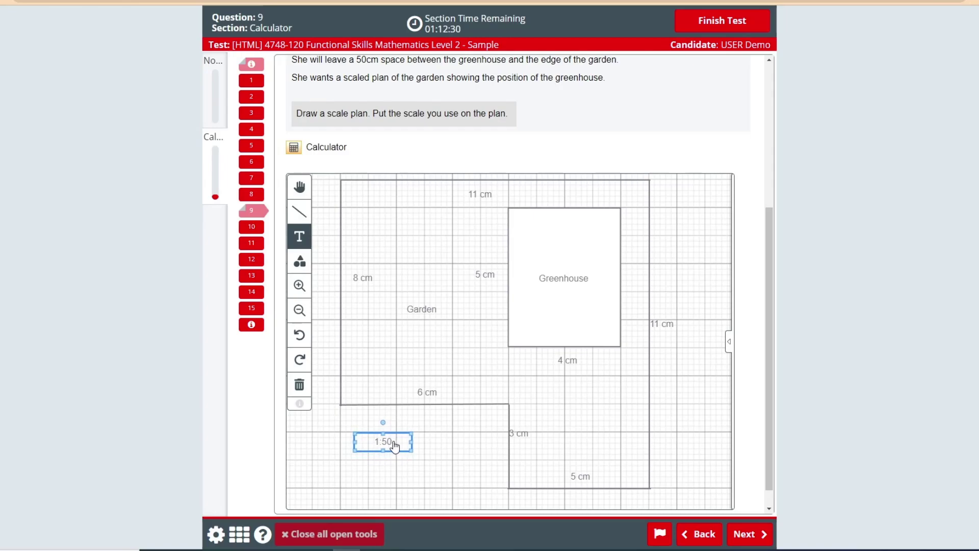
click(479, 461)
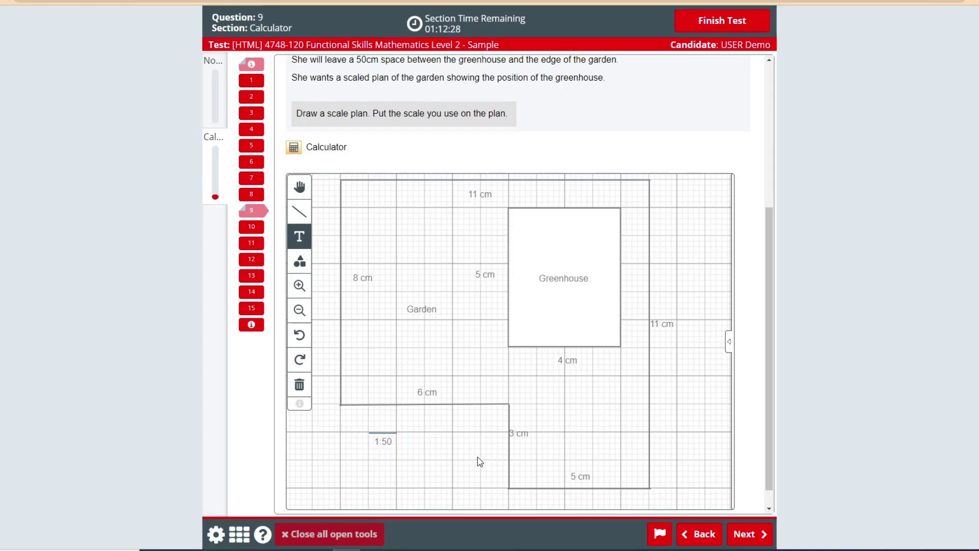